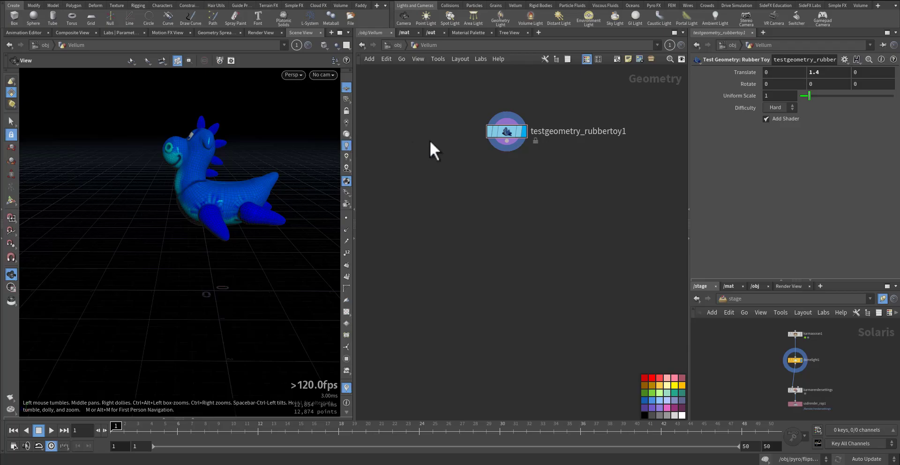
Examine the CPU and GPU choices for the OpenCL device in the Miscellaneous preferences
{"action": "middle_click_drag", "start_coordinate": [436, 140], "coordinate": [442, 165]}
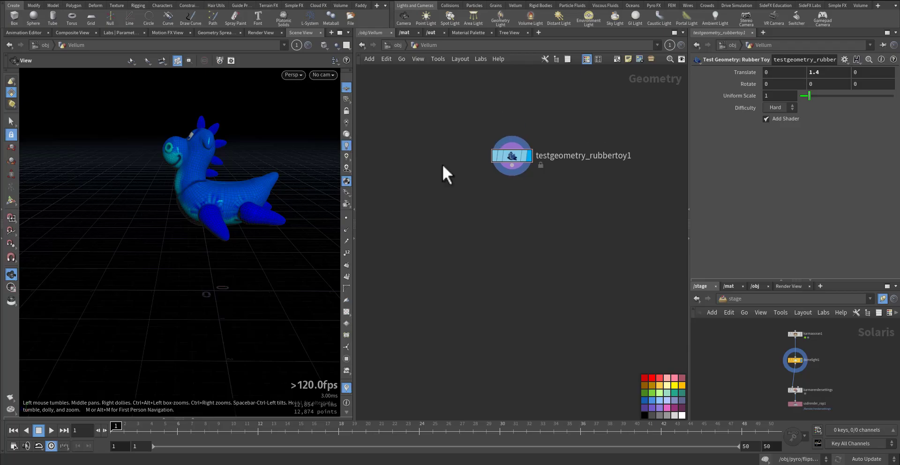
{"action": "left_click", "coordinate": [35, 4]}
{"action": "mouse_move", "coordinate": [80, 78]}
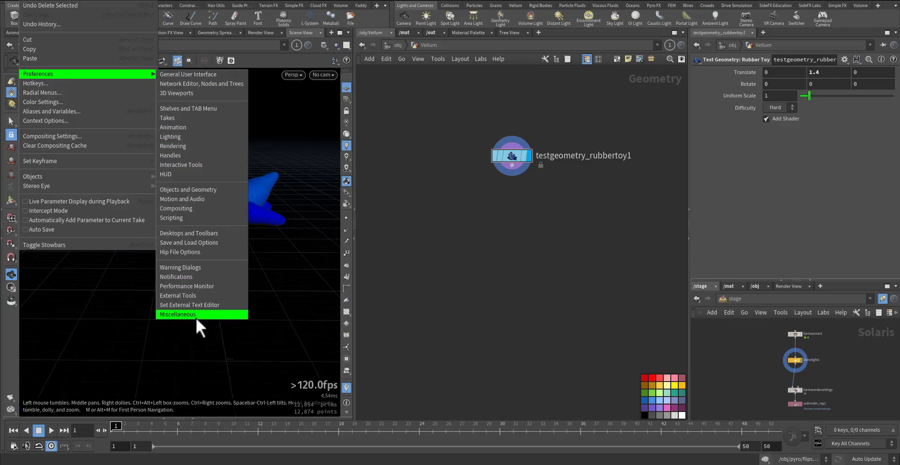
{"action": "left_click", "coordinate": [196, 315]}
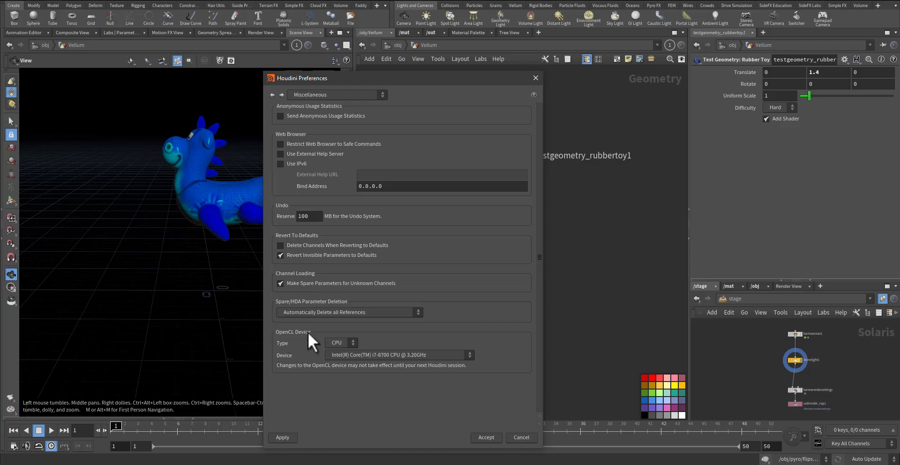
{"action": "left_click", "coordinate": [336, 345]}
{"action": "left_click", "coordinate": [335, 352]}
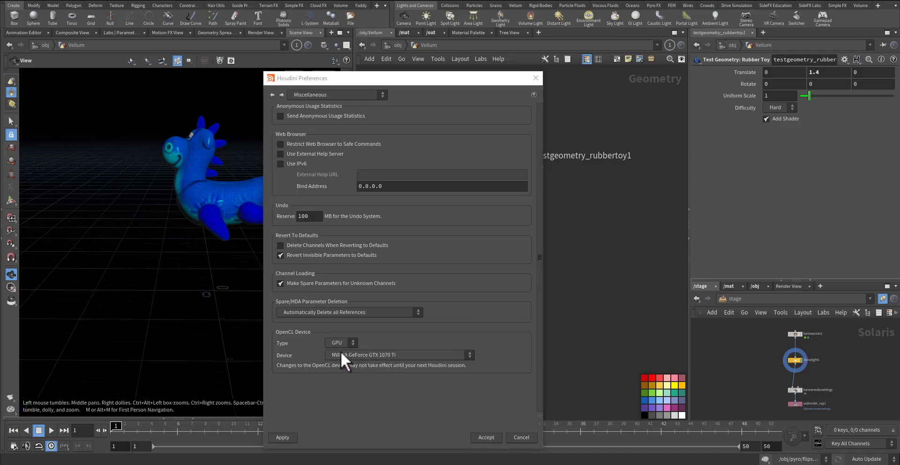
{"action": "left_click", "coordinate": [338, 343]}
{"action": "left_click", "coordinate": [334, 361]}
{"action": "left_click", "coordinate": [521, 438]}
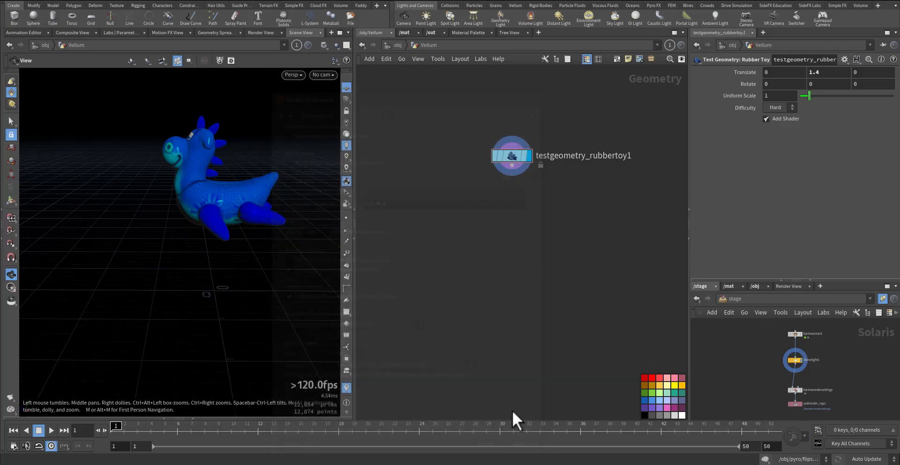
Add a Vellum Configure Grain node fed by the rubber toy geometry, place it below, and display its output
{"action": "left_click_drag", "start_coordinate": [290, 206], "coordinate": [238, 207]}
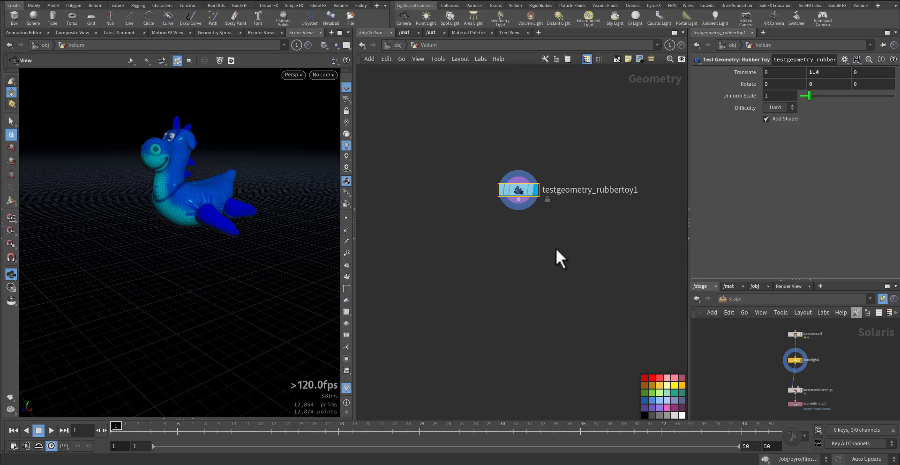
{"action": "key", "text": "Tab"}
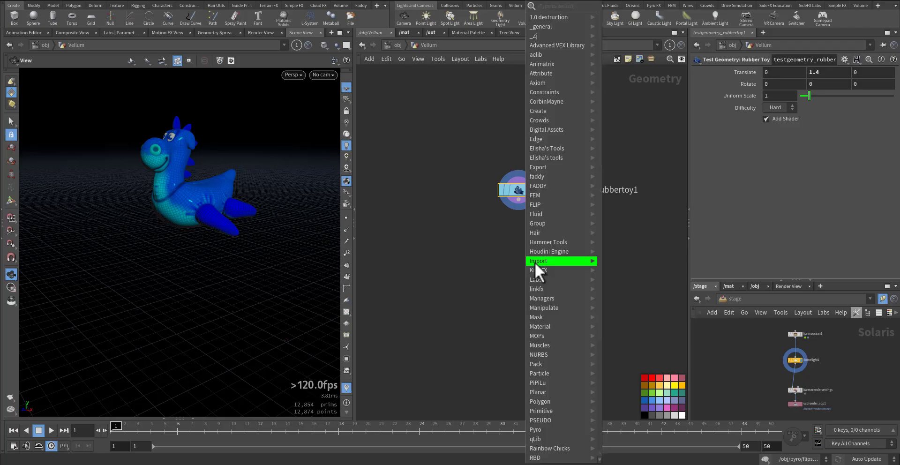
{"action": "mouse_move", "coordinate": [555, 362]}
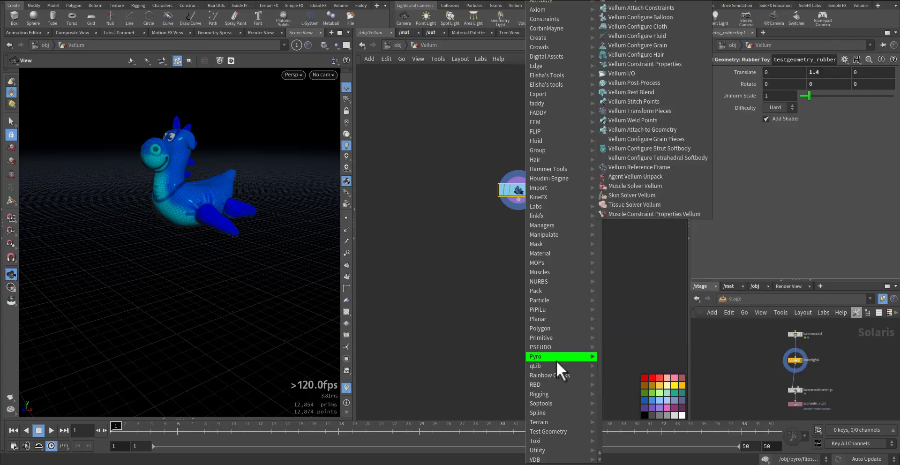
{"action": "left_click", "coordinate": [496, 337]}
{"action": "key", "text": "Tab"}
{"action": "type", "text": "vecon"}
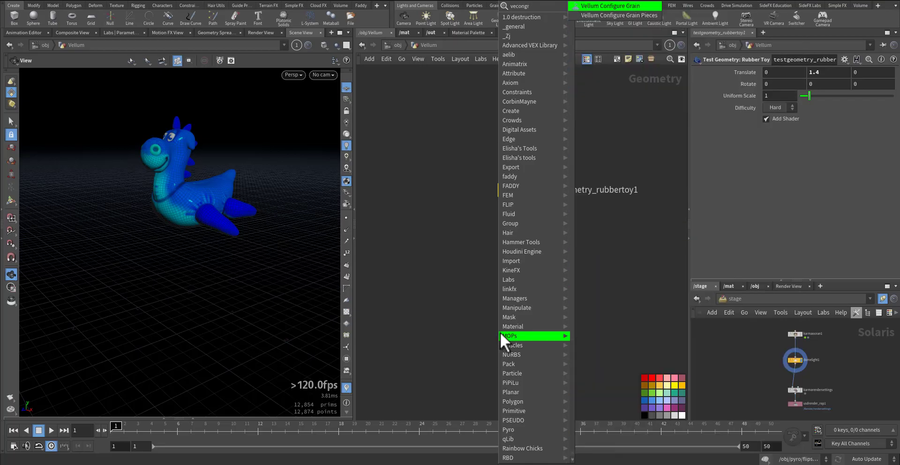
{"action": "left_click", "coordinate": [623, 7]}
{"action": "left_click", "coordinate": [539, 217]}
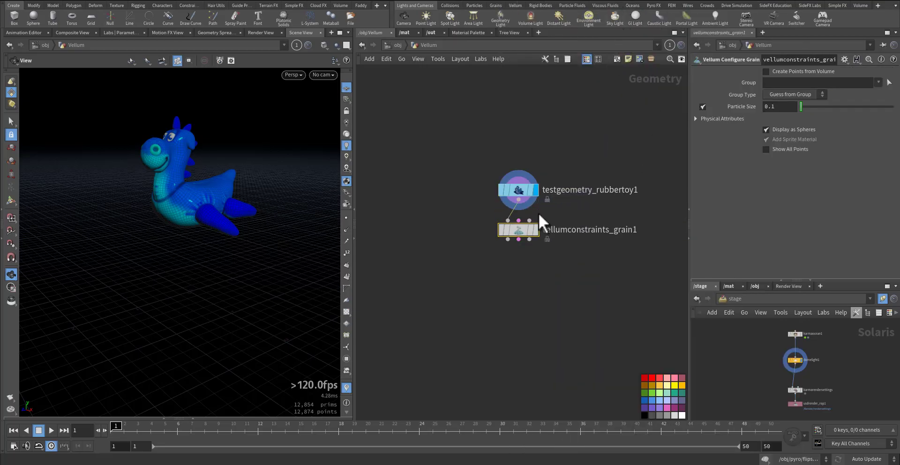
{"action": "left_click_drag", "start_coordinate": [536, 228], "coordinate": [567, 255]}
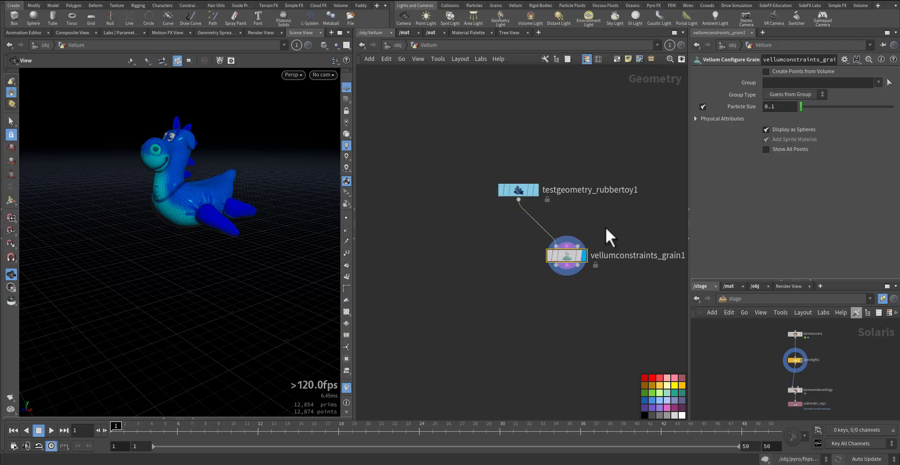
Create the grain points from the toy's volume using the Sphere Packing method with Overlapping enabled
{"action": "left_click", "coordinate": [782, 71]}
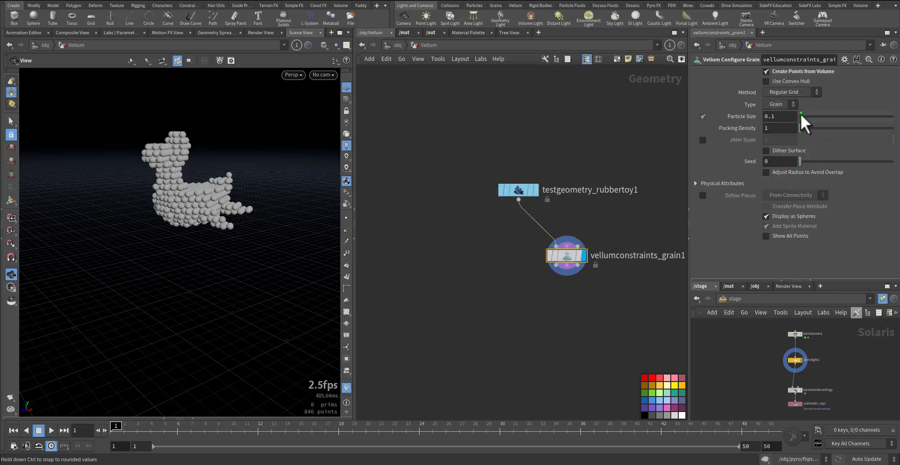
{"action": "left_click", "coordinate": [797, 92]}
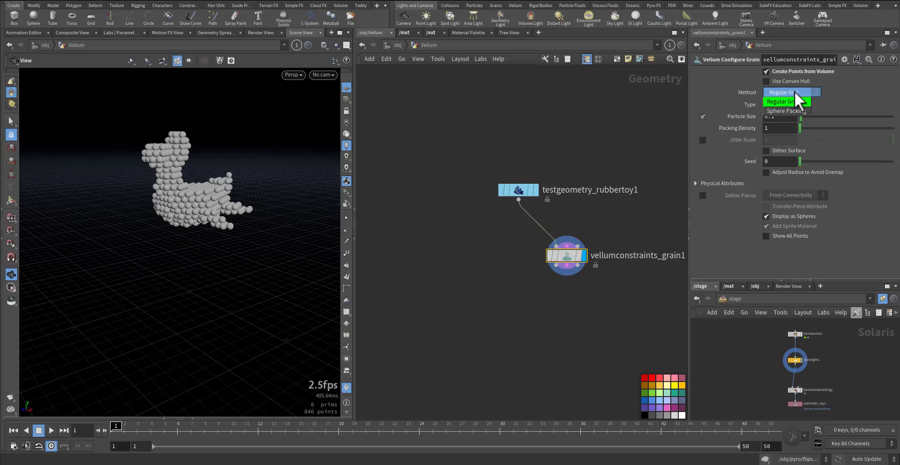
{"action": "left_click", "coordinate": [785, 111]}
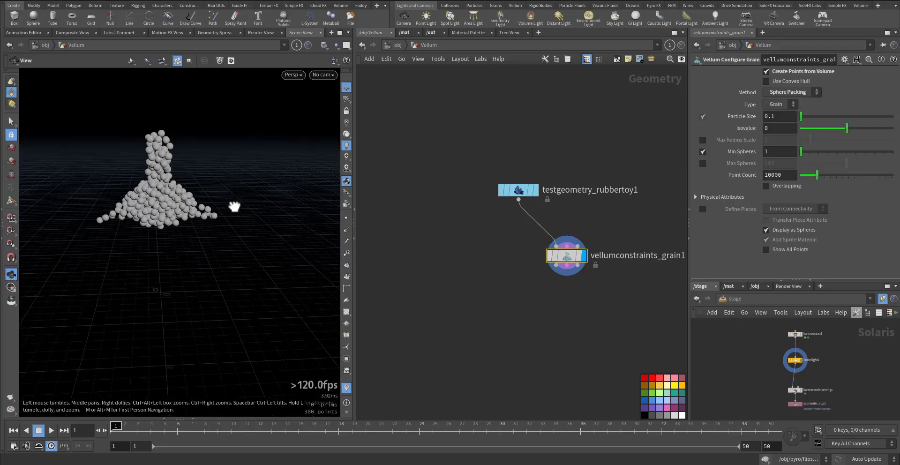
{"action": "left_click", "coordinate": [767, 186]}
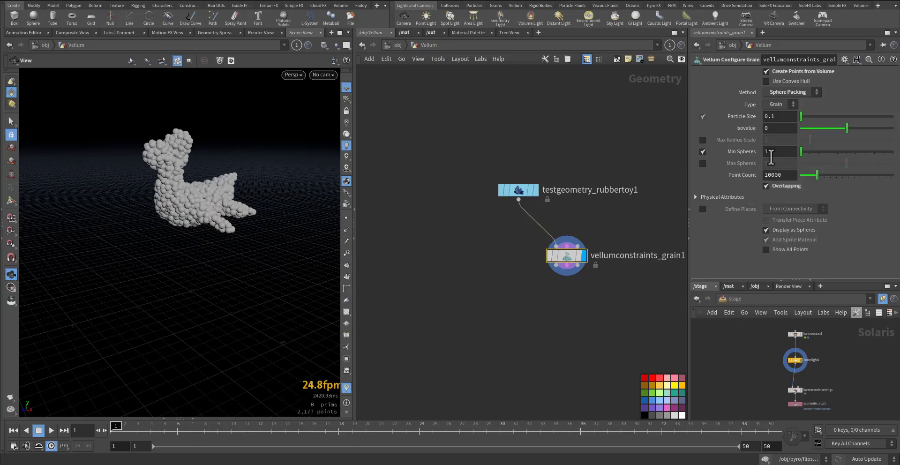
Enable Max Radius Scale on the Vellum Configure Grain node, with its value at 2
{"action": "left_click", "coordinate": [703, 140]}
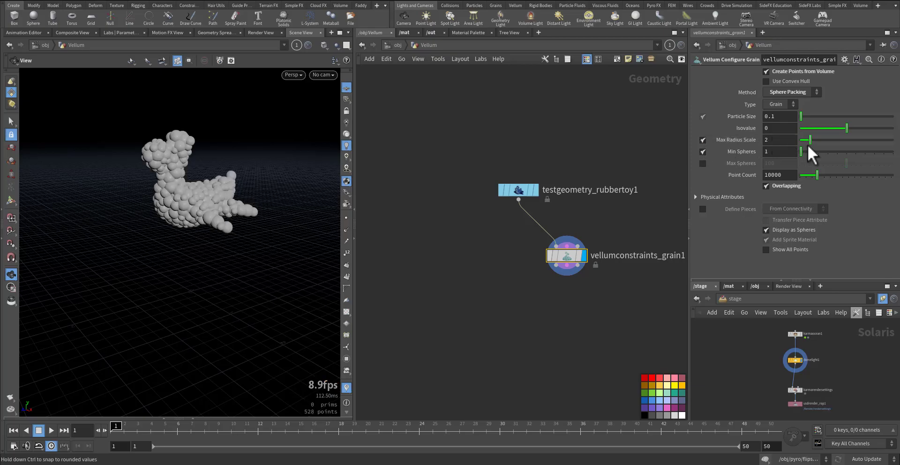
{"action": "left_click_drag", "start_coordinate": [811, 142], "coordinate": [812, 142]}
{"action": "key", "text": "ctrl+z"}
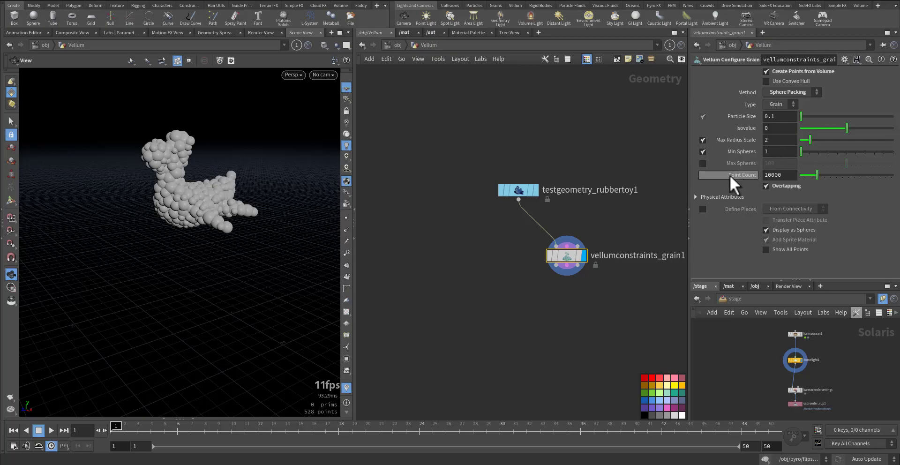
{"action": "left_click", "coordinate": [782, 176]}
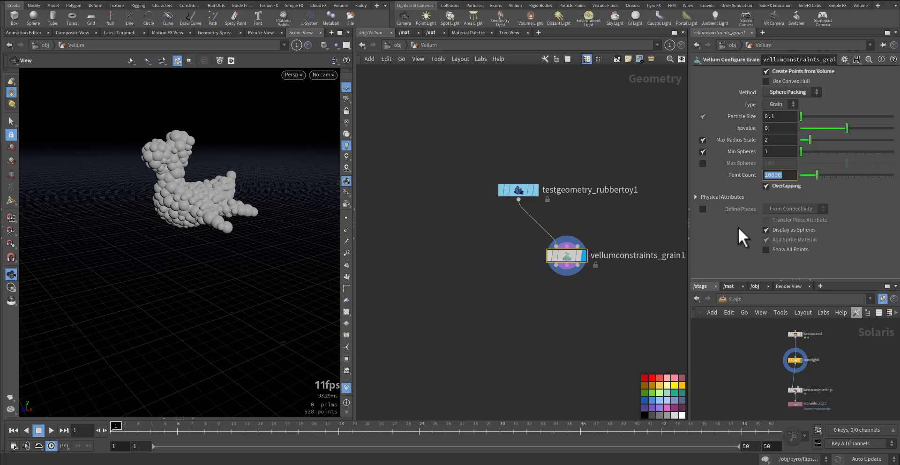
Enable Define Pieces from connectivity and Transfer Piece Attribute on the Vellum Configure Grain node
{"action": "left_click", "coordinate": [702, 208]}
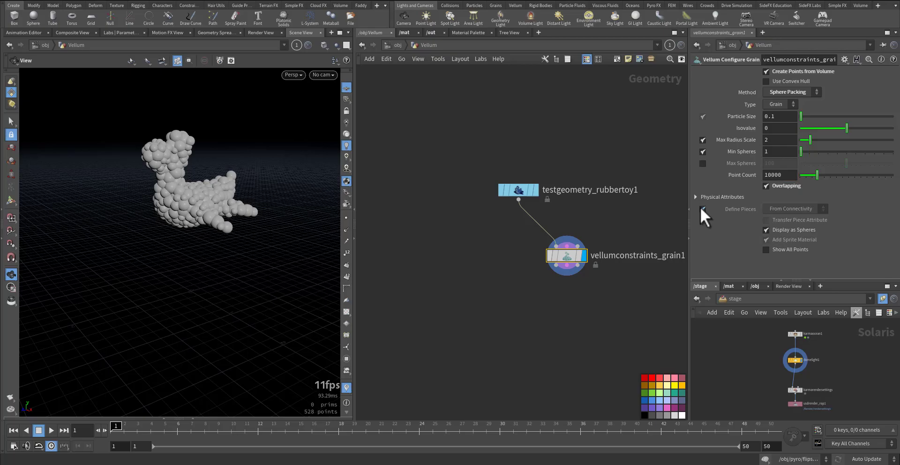
{"action": "left_click", "coordinate": [777, 223]}
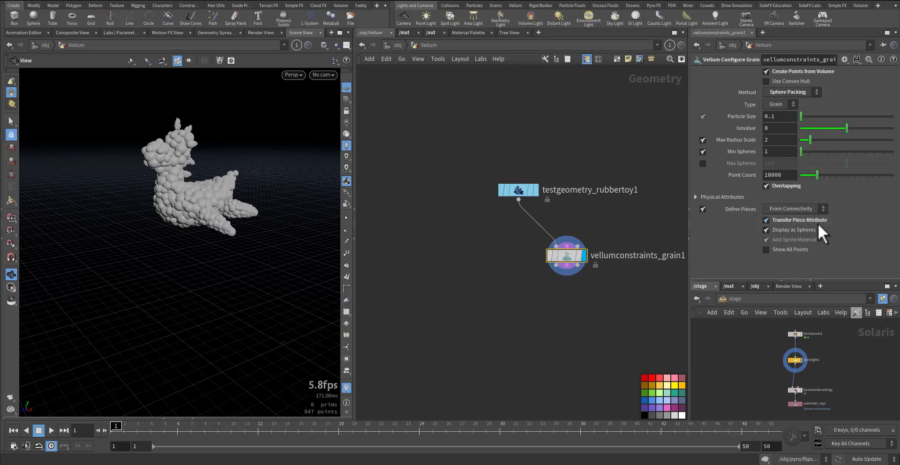
{"action": "left_click", "coordinate": [792, 230]}
{"action": "left_click", "coordinate": [789, 249]}
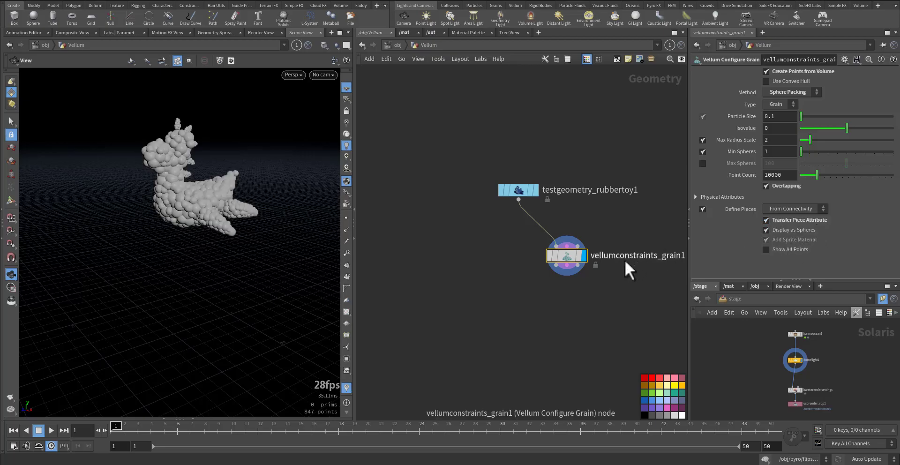
Inspect the grain node's point attributes, visualizing piece and pscale in the viewport
{"action": "middle_click_drag", "start_coordinate": [607, 293], "coordinate": [609, 265]}
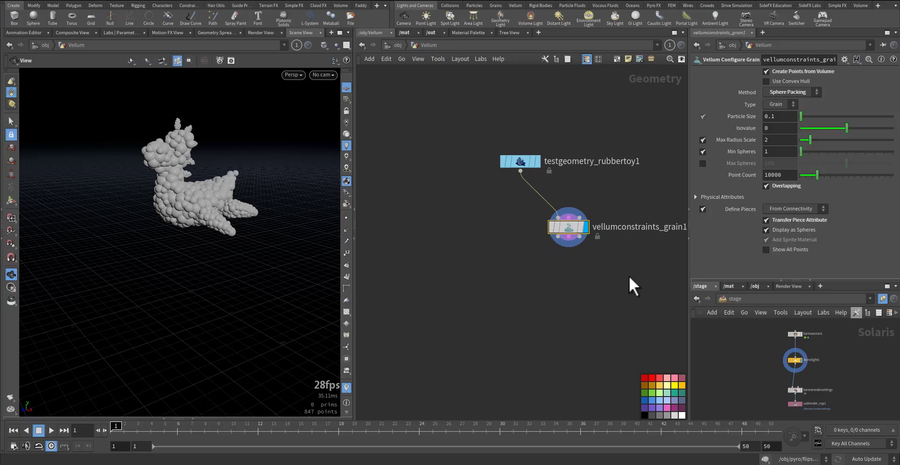
{"action": "left_click", "coordinate": [539, 226]}
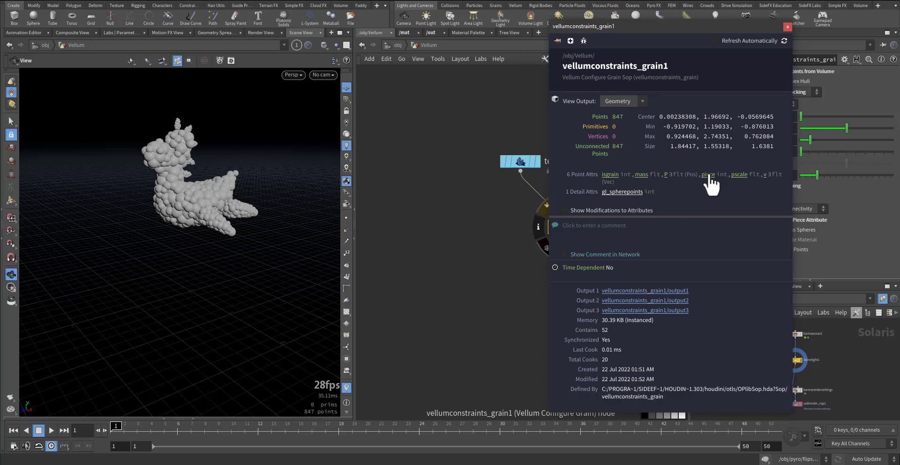
{"action": "left_click", "coordinate": [708, 176]}
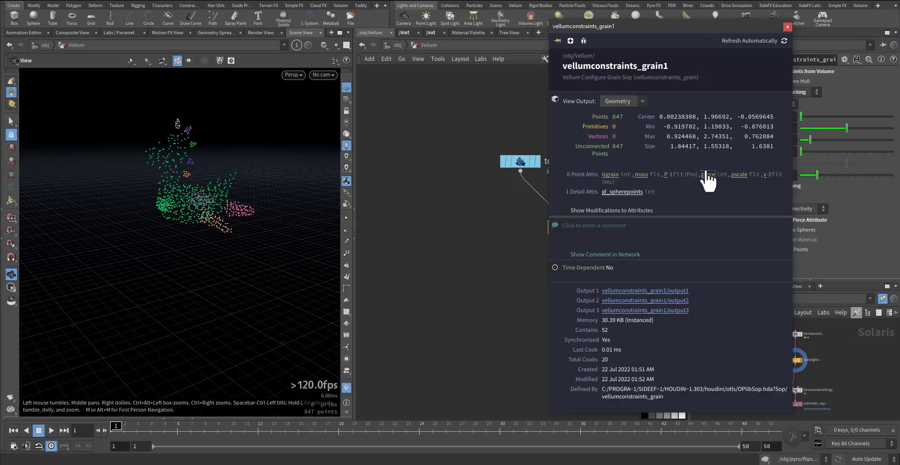
{"action": "left_click", "coordinate": [748, 175]}
{"action": "left_click", "coordinate": [788, 27]}
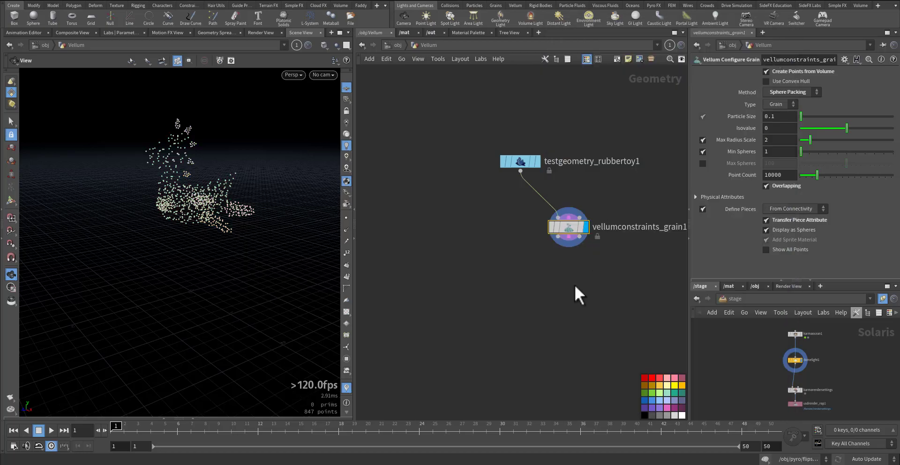
Add a Vellum Constraints node below the grain node, connected to its outputs, and display it
{"action": "middle_click_drag", "start_coordinate": [572, 290], "coordinate": [556, 251]}
{"action": "key", "text": "Tab"}
{"action": "type", "text": "veco"}
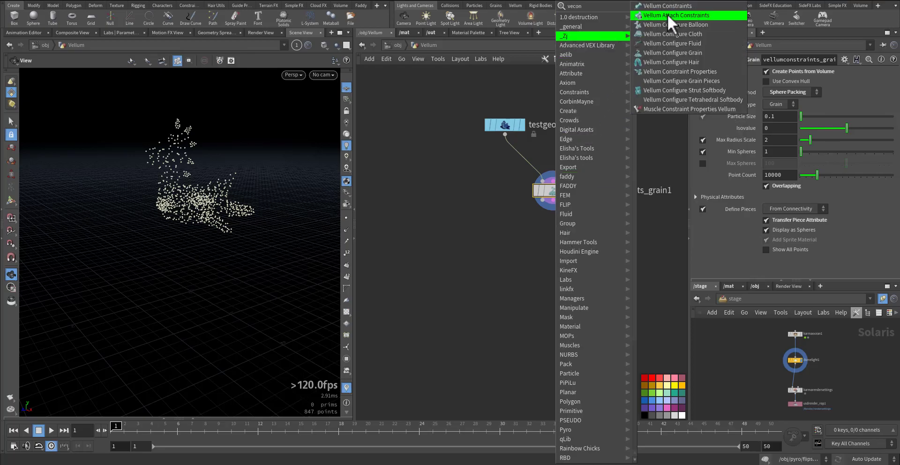
{"action": "left_click", "coordinate": [669, 8]}
{"action": "left_click", "coordinate": [550, 210]}
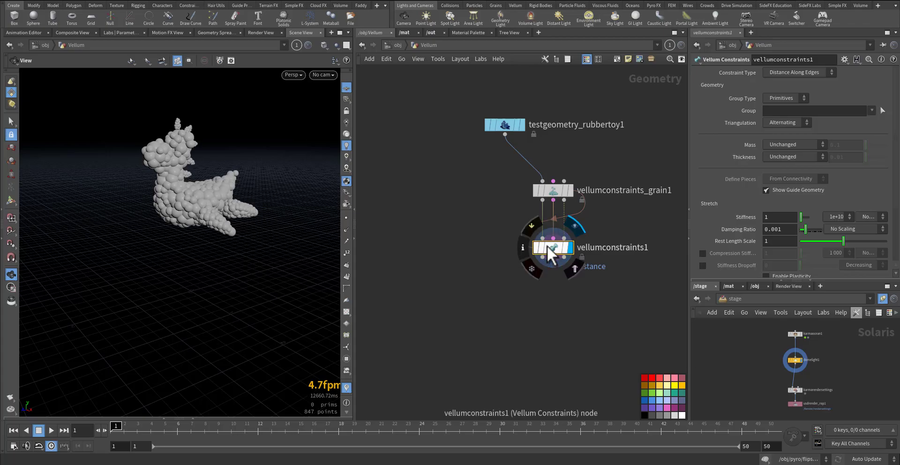
Add a Vellum Solver below the Vellum Constraints node, connected to its outputs, and display the solver
{"action": "key", "text": "Tab"}
{"action": "type", "text": "vesol"}
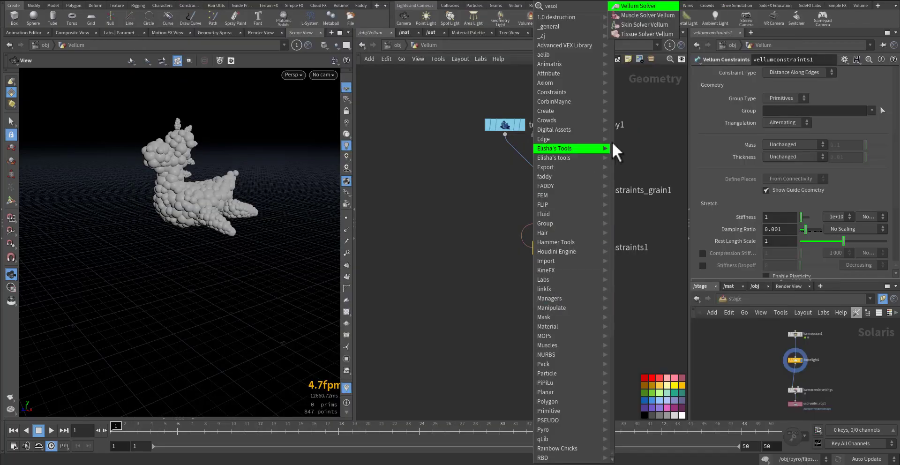
{"action": "left_click", "coordinate": [645, 6]}
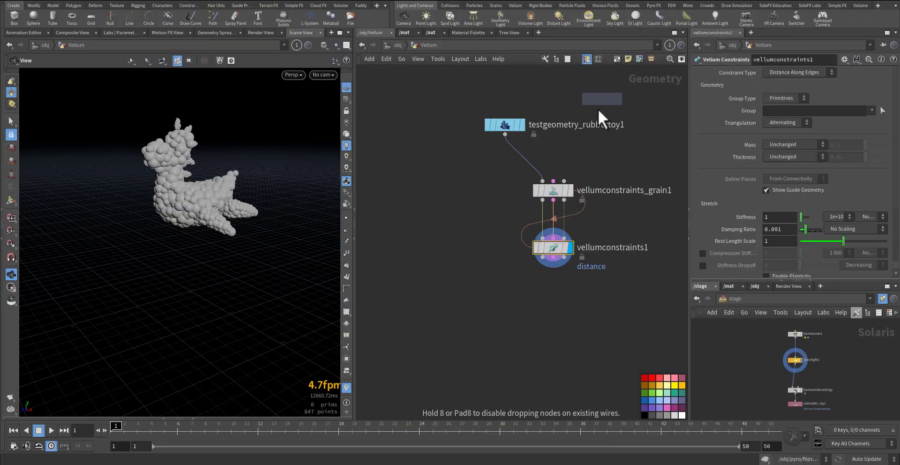
{"action": "left_click", "coordinate": [554, 285]}
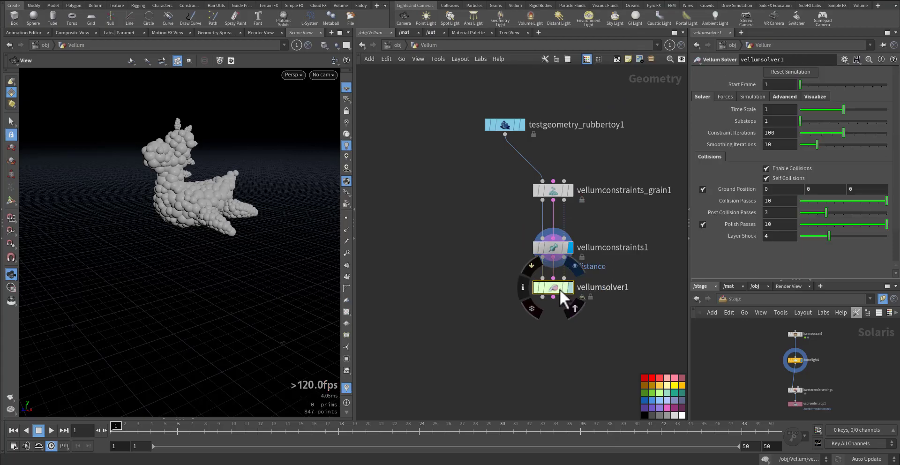
{"action": "mouse_move", "coordinate": [558, 289]}
{"action": "left_click_drag", "start_coordinate": [558, 289], "coordinate": [556, 311]}
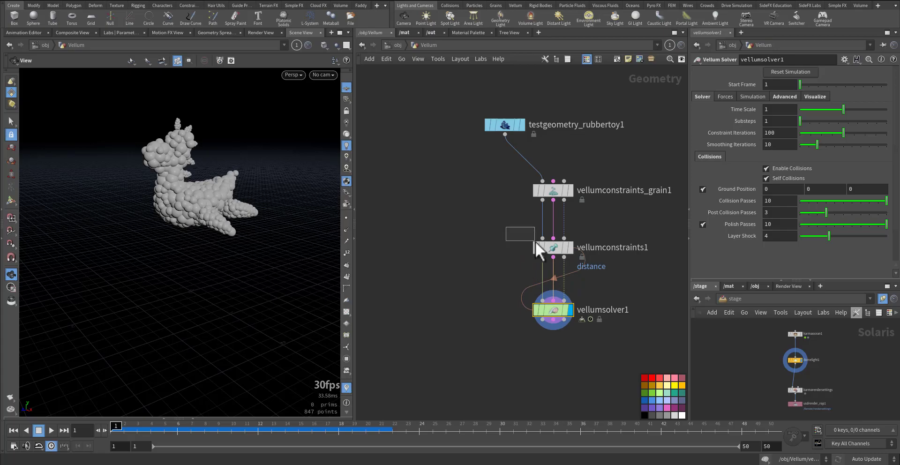
Set the Vellum Constraints node's constraint type to Shape Match and its group type to Points
{"action": "left_click_drag", "start_coordinate": [506, 227], "coordinate": [562, 251]}
{"action": "left_click", "coordinate": [796, 74]}
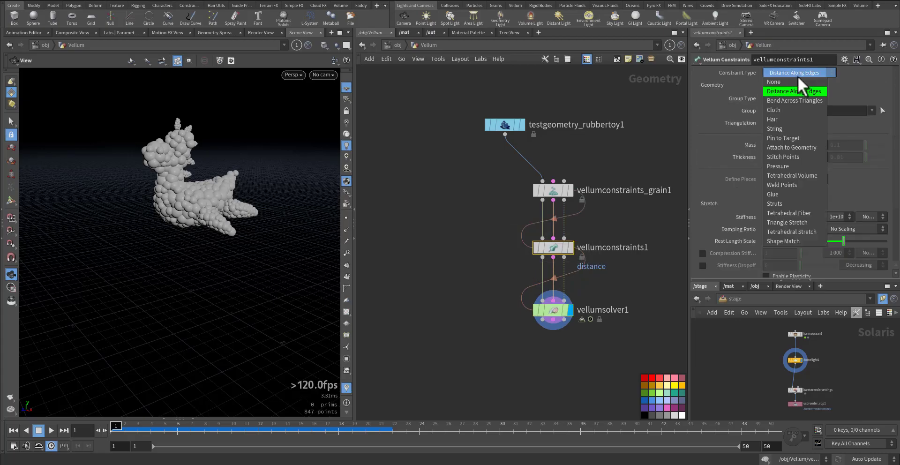
{"action": "left_click", "coordinate": [794, 240]}
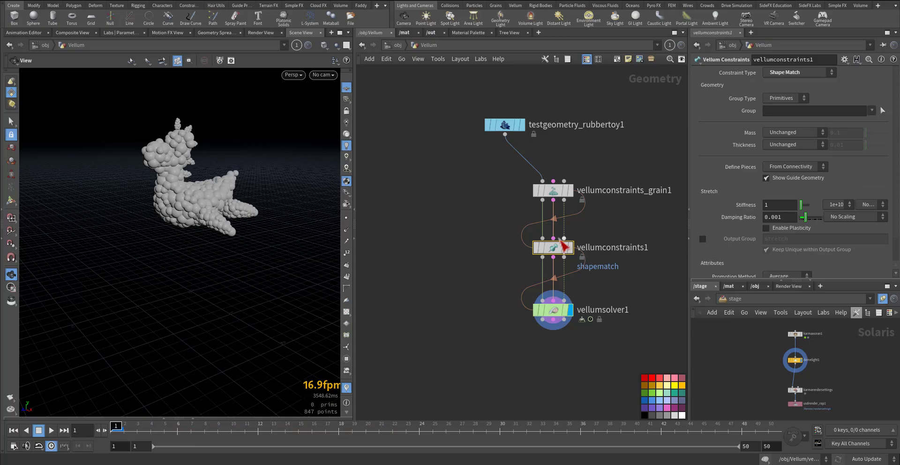
{"action": "left_click", "coordinate": [783, 100]}
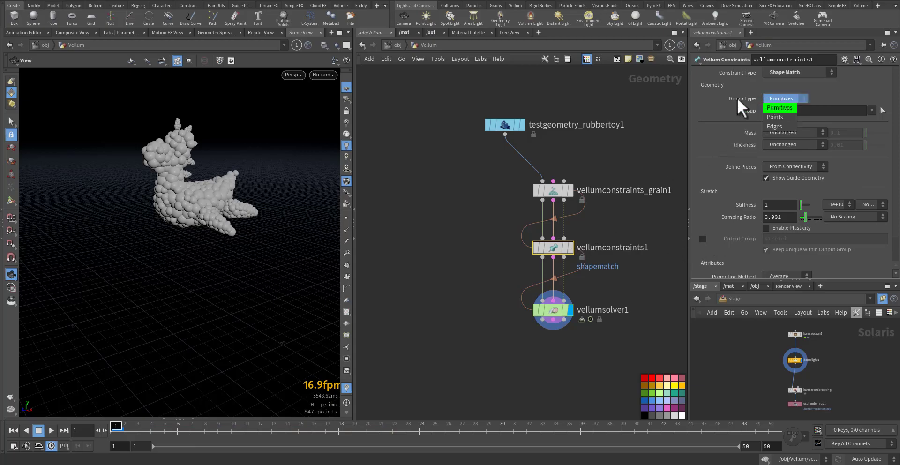
{"action": "left_click", "coordinate": [780, 116]}
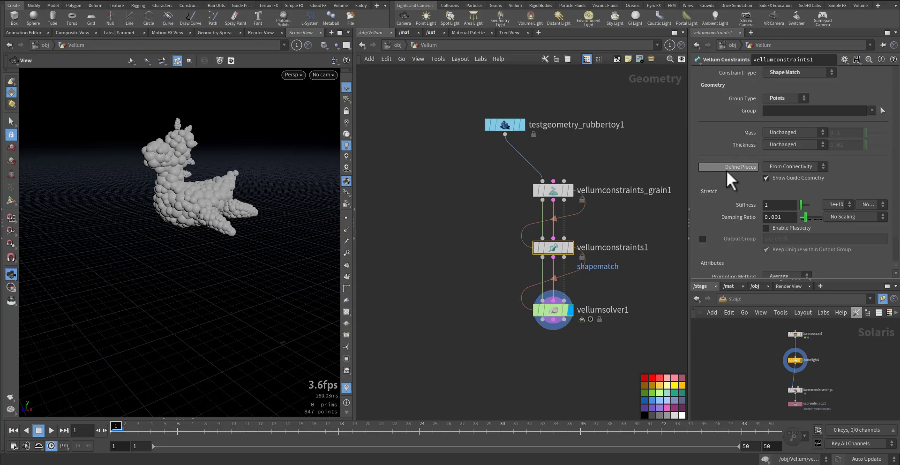
Define the Vellum Constraints node's shape match pieces from an attribute, using piece as the piece attribute
{"action": "left_click", "coordinate": [800, 168]}
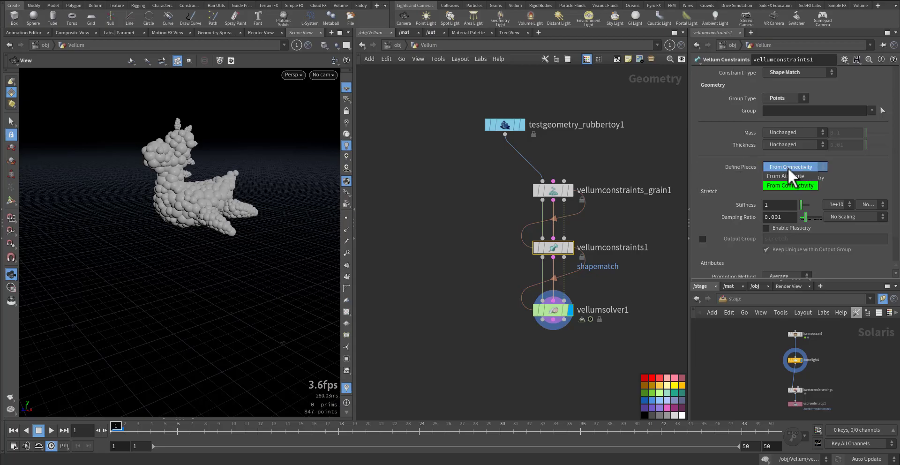
{"action": "left_click", "coordinate": [785, 175]}
{"action": "double_click", "coordinate": [765, 179]}
{"action": "middle_click", "coordinate": [555, 190]}
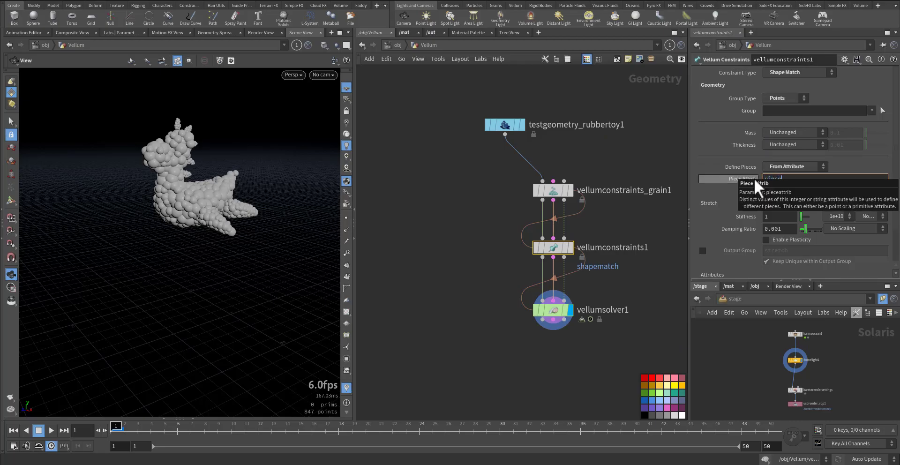
{"action": "type", "text": "e"}
Display the Vellum Constraints node to examine its shape match guide geometry, and restore the Vellum Solver's display
{"action": "left_click", "coordinate": [571, 249]}
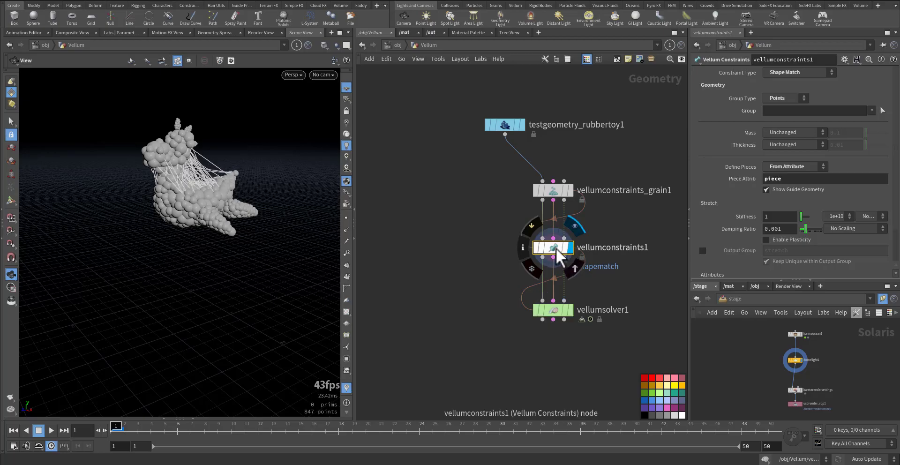
{"action": "right_click_drag", "start_coordinate": [184, 172], "coordinate": [333, 163]}
{"action": "left_click_drag", "start_coordinate": [334, 163], "coordinate": [225, 215]}
{"action": "scroll", "coordinate": [223, 217], "scroll_direction": "down", "scroll_amount": 4}
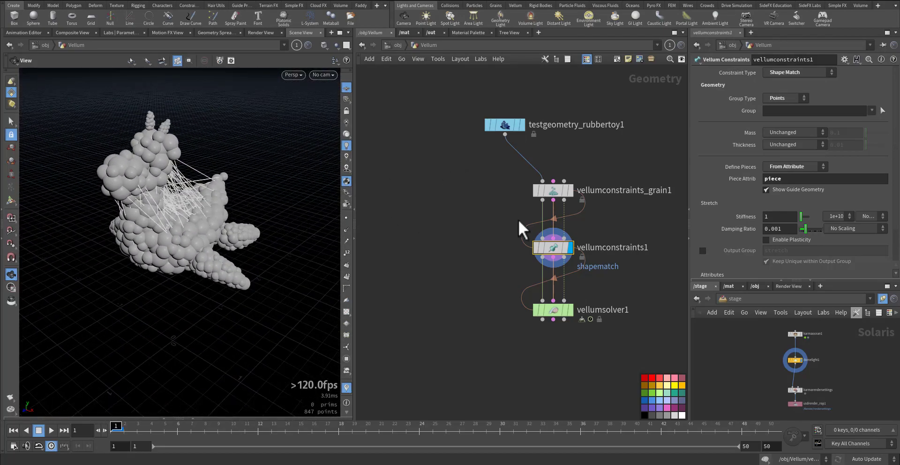
{"action": "key", "text": "ctrl+z"}
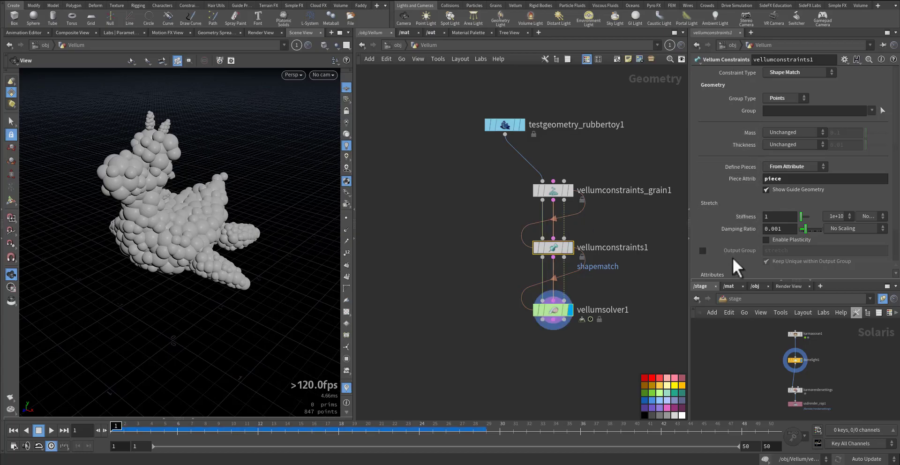
Reset the Vellum Solver's simulation, play it, and return to the first frame
{"action": "scroll", "coordinate": [734, 267], "scroll_direction": "down", "scroll_amount": 2}
{"action": "left_click_drag", "start_coordinate": [504, 300], "coordinate": [609, 349]}
{"action": "left_click", "coordinate": [781, 72]}
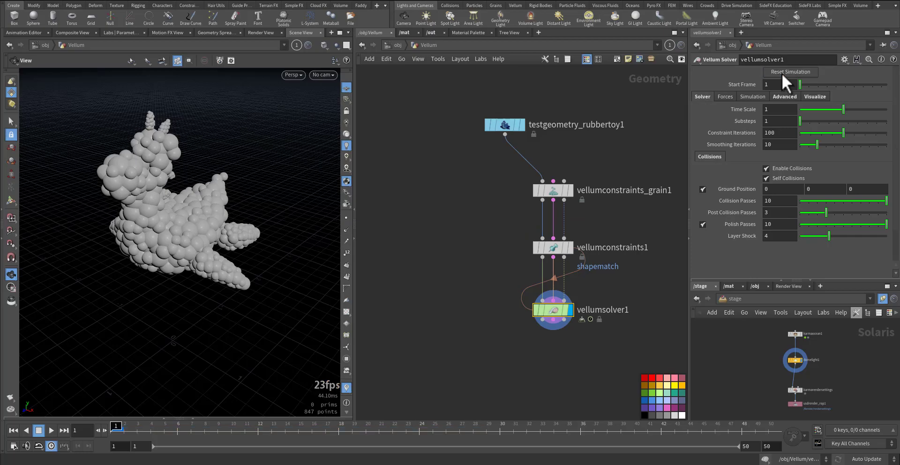
{"action": "key", "text": "Up"}
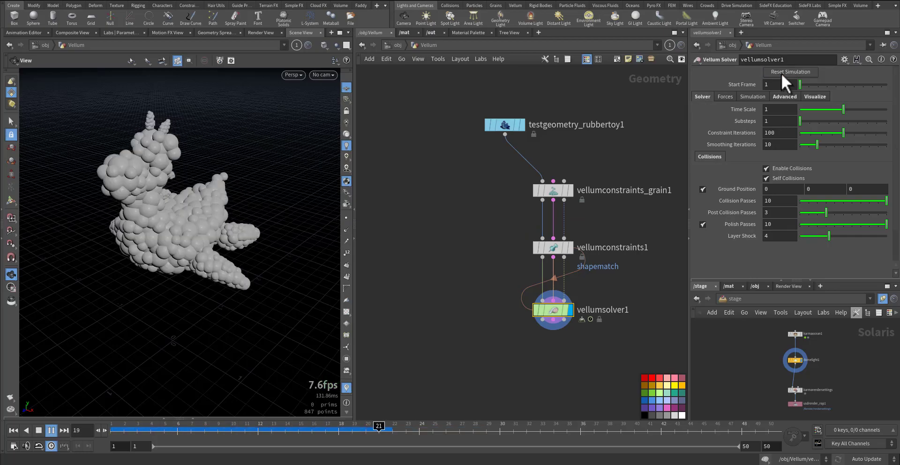
{"action": "key", "text": "ctrl+Up"}
{"action": "right_click_drag", "start_coordinate": [182, 257], "coordinate": [175, 208]}
{"action": "left_click_drag", "start_coordinate": [175, 208], "coordinate": [203, 198]}
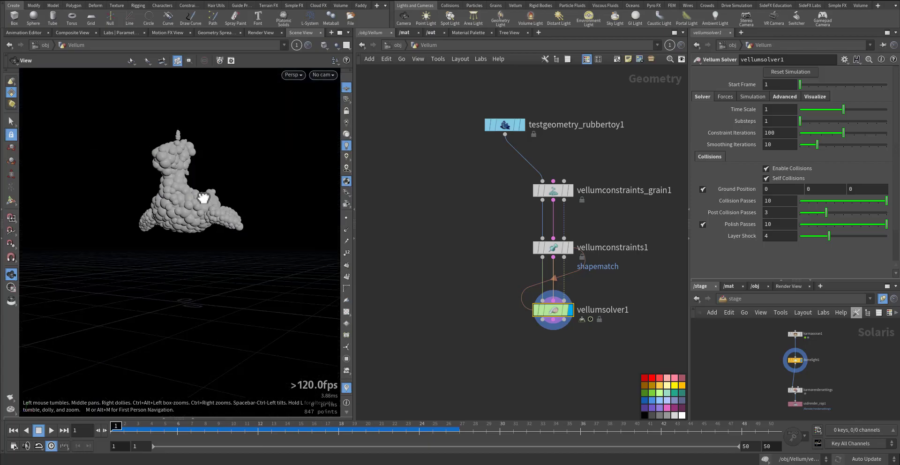
Replace the Vellum Solver with a new one below the Vellum Constraints node, display it, and play the simulation
{"action": "left_click_drag", "start_coordinate": [486, 299], "coordinate": [657, 340]}
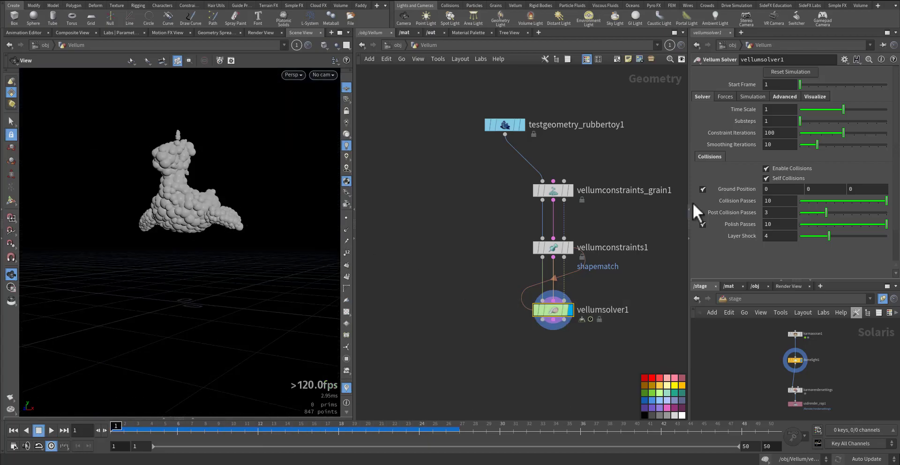
{"action": "left_click", "coordinate": [778, 96]}
{"action": "left_click", "coordinate": [724, 97]}
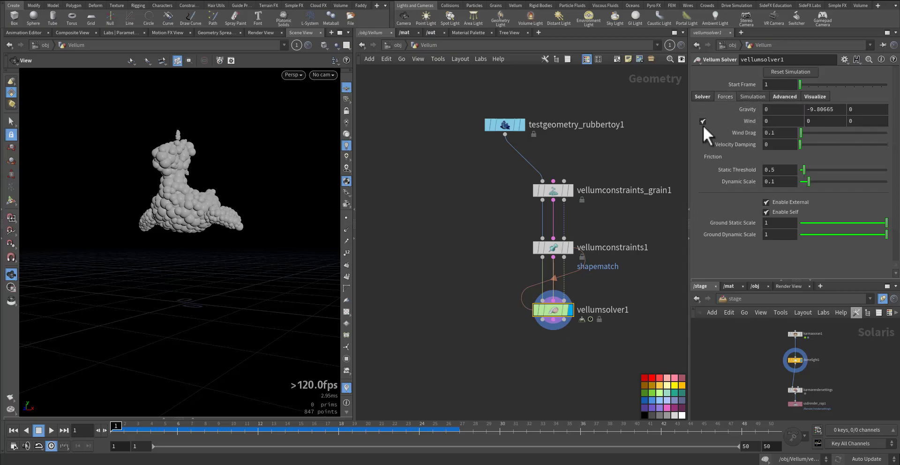
{"action": "key", "text": "Delete"}
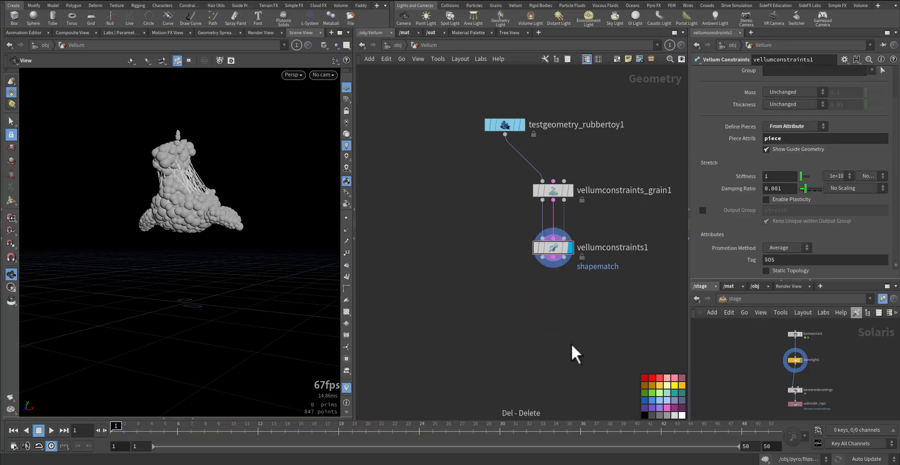
{"action": "key", "text": "Tab"}
{"action": "type", "text": "velsolv"}
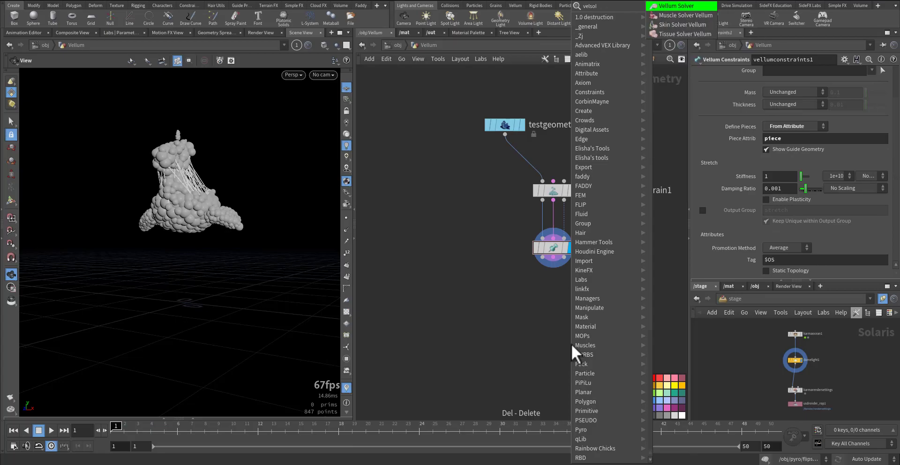
{"action": "left_click", "coordinate": [693, 7]}
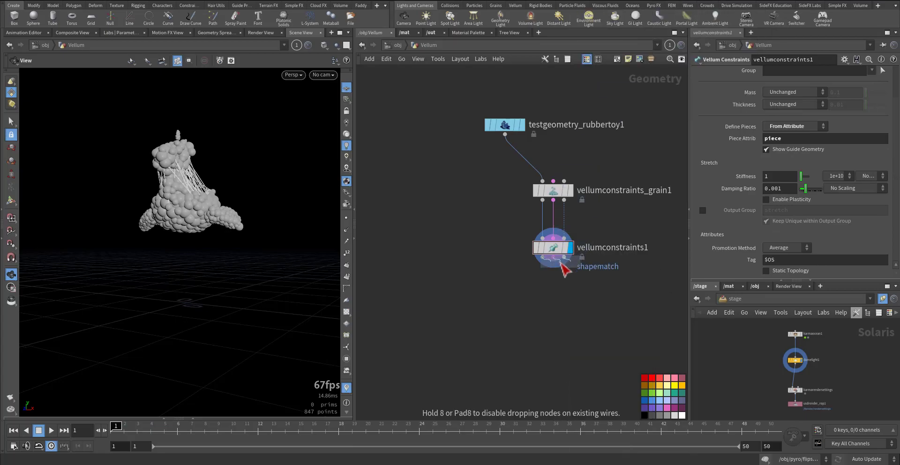
{"action": "left_click", "coordinate": [571, 286]}
{"action": "left_click", "coordinate": [577, 291]}
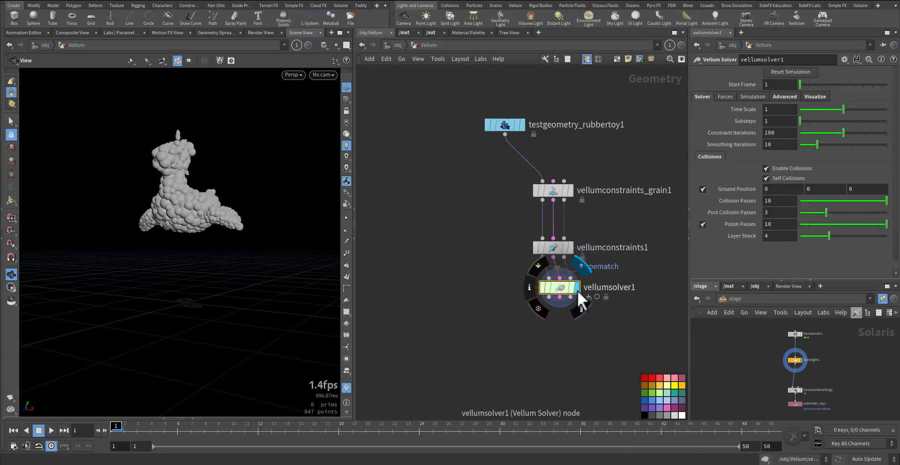
{"action": "key", "text": "Up"}
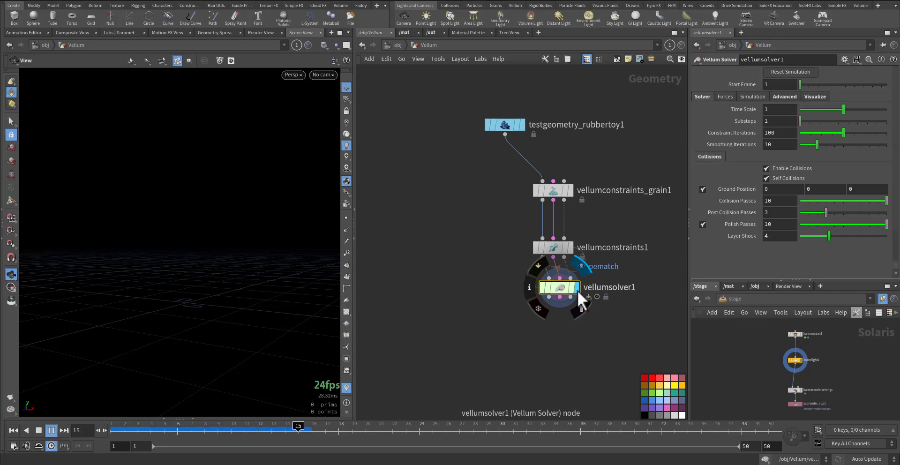
{"action": "key", "text": "ctrl+Up"}
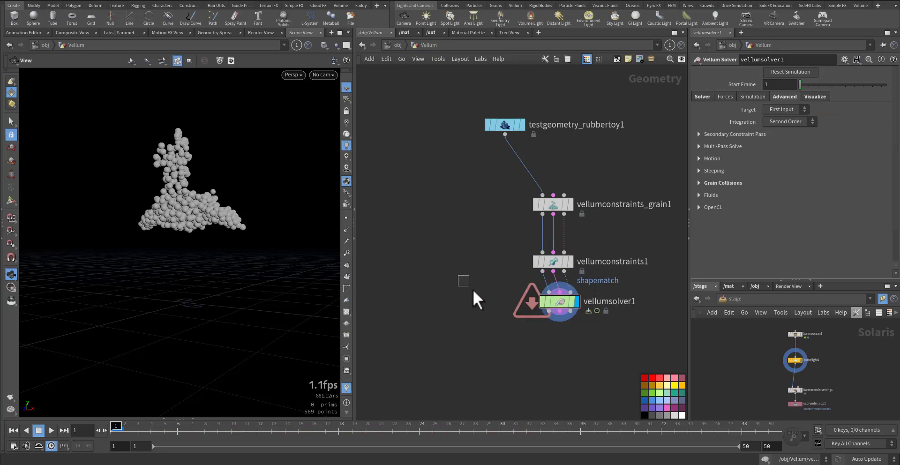
Delete the current Vellum Solver and add a fresh one connected below the Vellum Constraints node
{"action": "key", "text": "Delete"}
{"action": "key", "text": "Tab"}
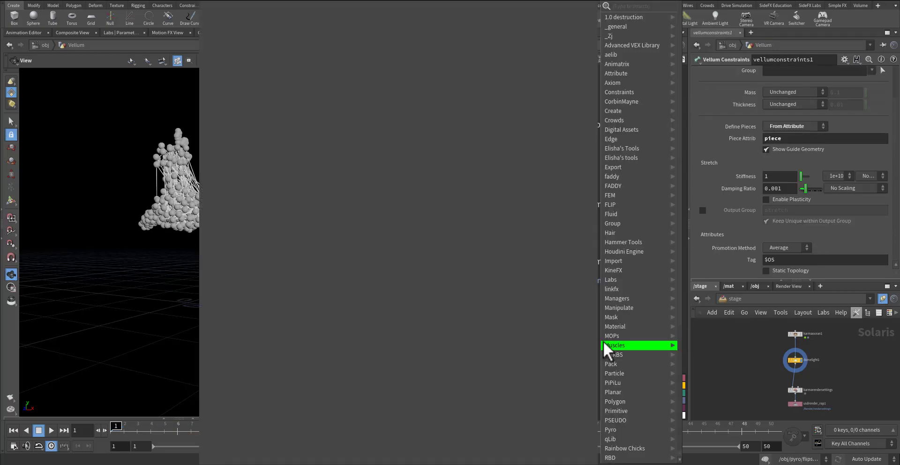
{"action": "type", "text": "elso"}
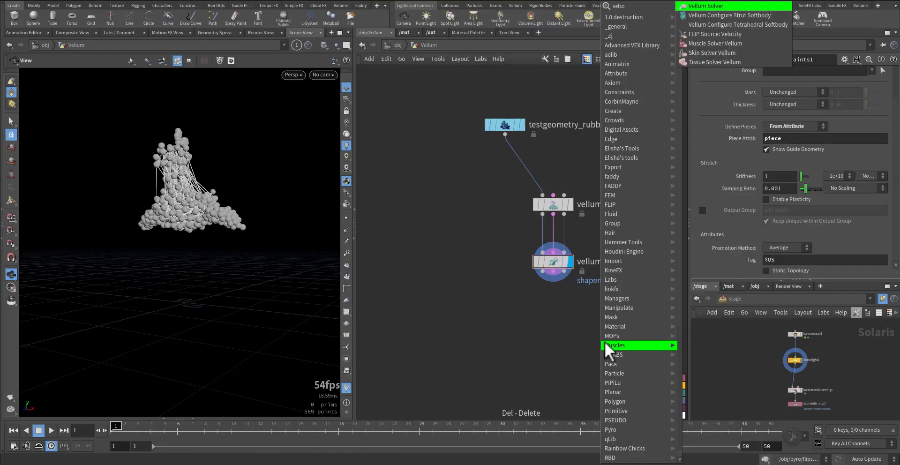
{"action": "key", "text": "Return"}
{"action": "left_click", "coordinate": [564, 281]}
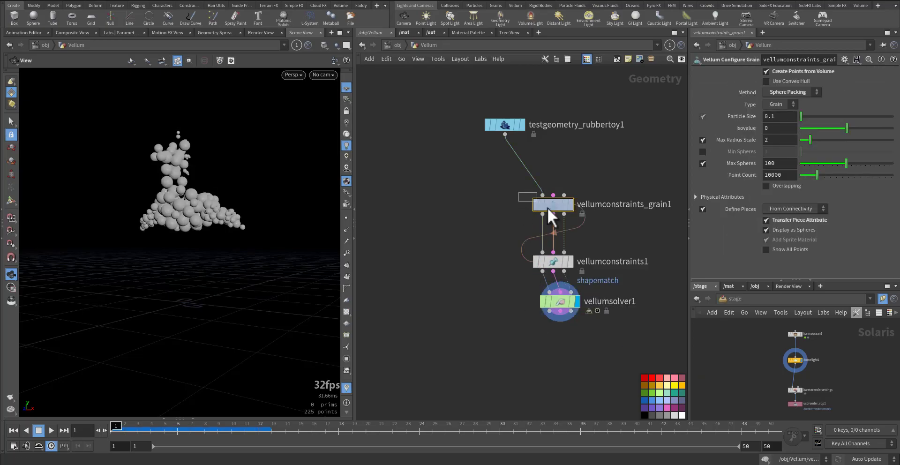
Try a Max Radius Scale of 1.5 on the grain node, play the simulation, and reset the value to its default
{"action": "left_click", "coordinate": [703, 140]}
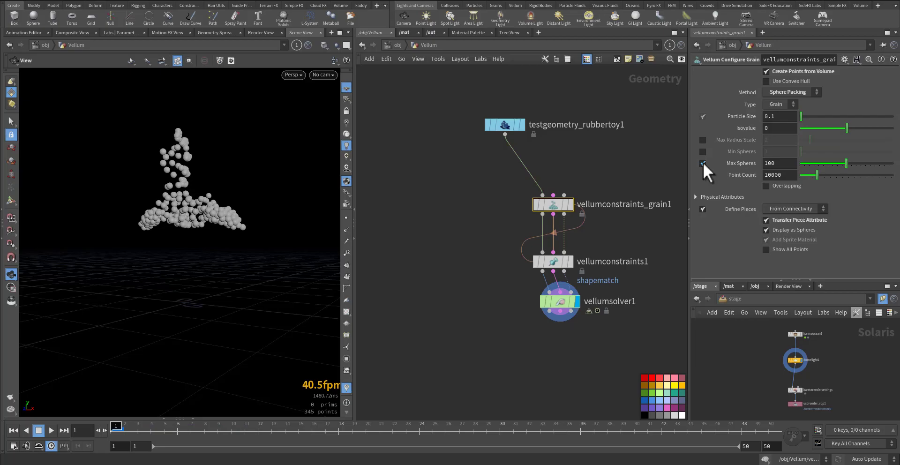
{"action": "left_click", "coordinate": [701, 140]}
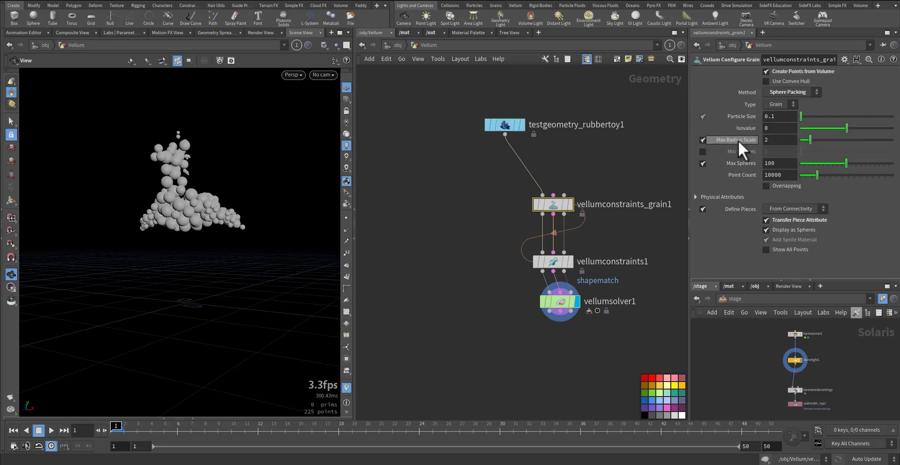
{"action": "left_click_drag", "start_coordinate": [810, 139], "coordinate": [805, 141]}
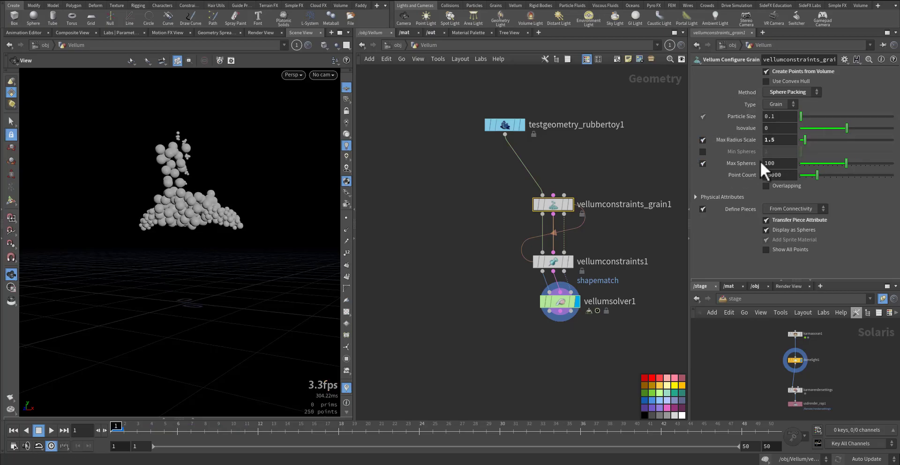
{"action": "key", "text": "Up"}
{"action": "key", "text": "ctrl+Up"}
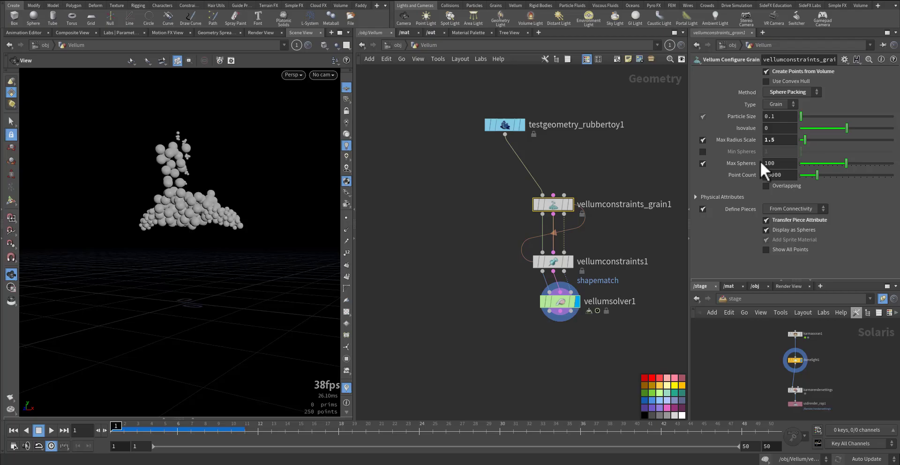
{"action": "middle_click", "coordinate": [747, 139], "text": "ctrl"}
Disable Max Radius Scale and Max Spheres on the grain node, and enable Overlapping
{"action": "left_click", "coordinate": [702, 140]}
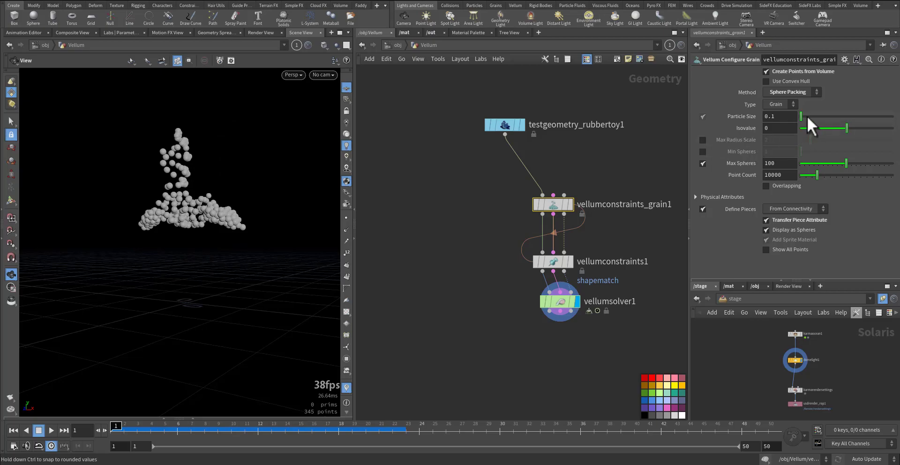
{"action": "left_click", "coordinate": [788, 185]}
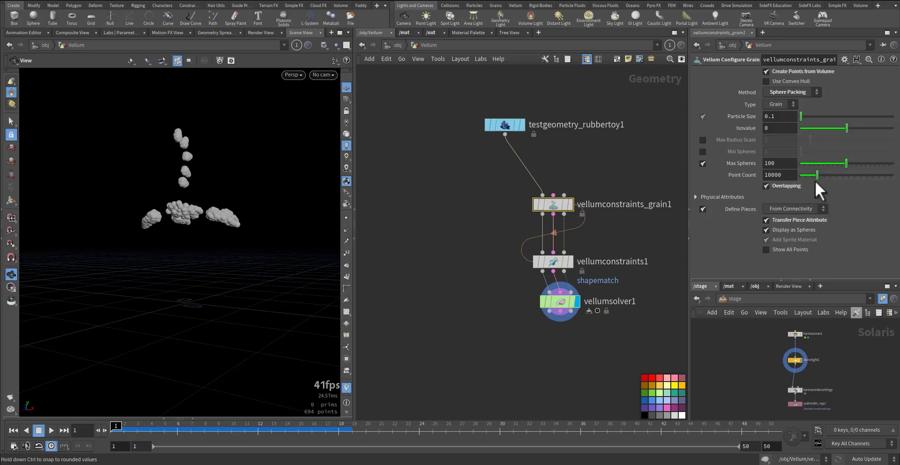
{"action": "left_click", "coordinate": [702, 164]}
Play the overlapping grain simulation from the first frame, select the Vellum Solver, and replay it
{"action": "key", "text": "Up"}
{"action": "key", "text": "ctrl+Up"}
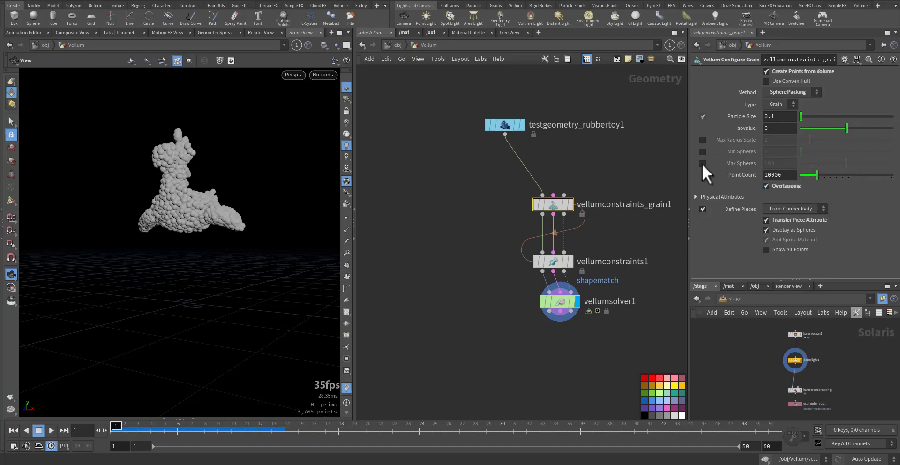
{"action": "left_click_drag", "start_coordinate": [499, 284], "coordinate": [632, 325]}
{"action": "key", "text": "Up"}
{"action": "key", "text": "ctrl+Up"}
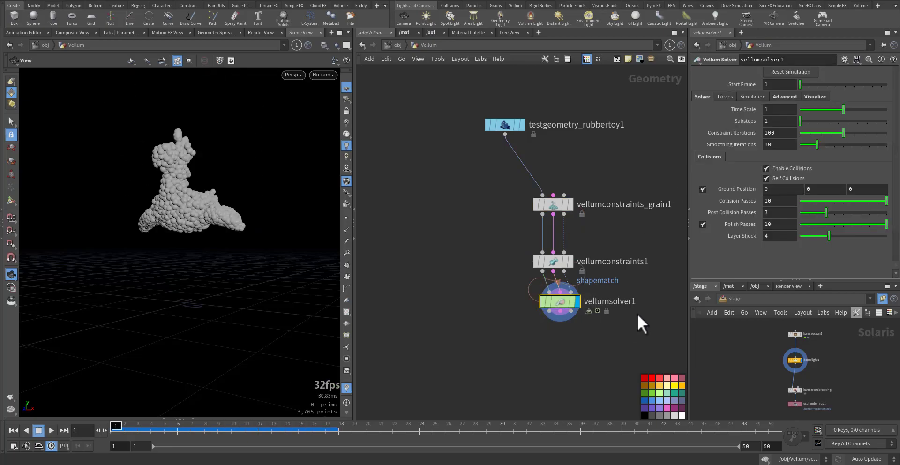
Try a vertical gravity of -90.80665 on the Vellum Solver, play the simulation, and undo the gravity change
{"action": "left_click", "coordinate": [779, 97]}
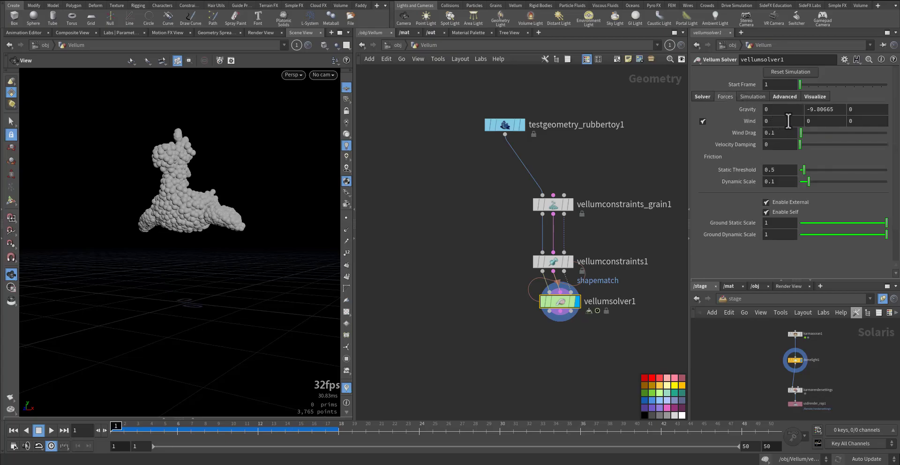
{"action": "type", "text": "0"}
{"action": "key", "text": "Return"}
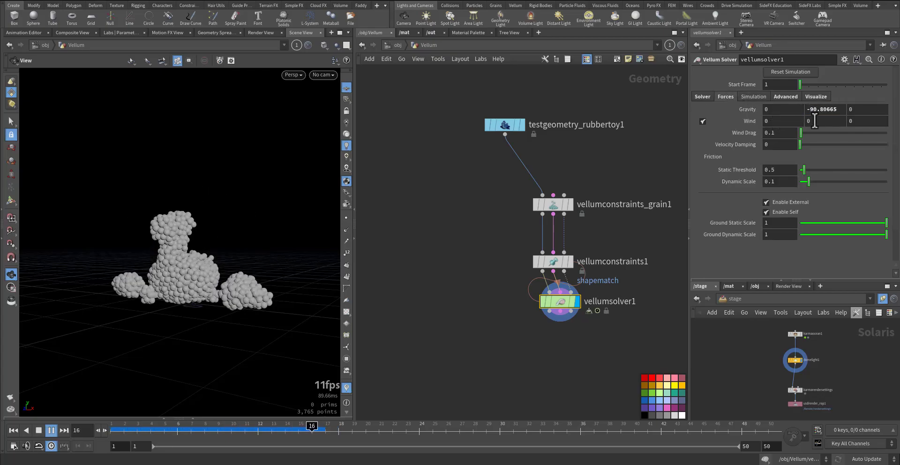
{"action": "key", "text": "ctrl+Up"}
{"action": "key", "text": "ctrl+z"}
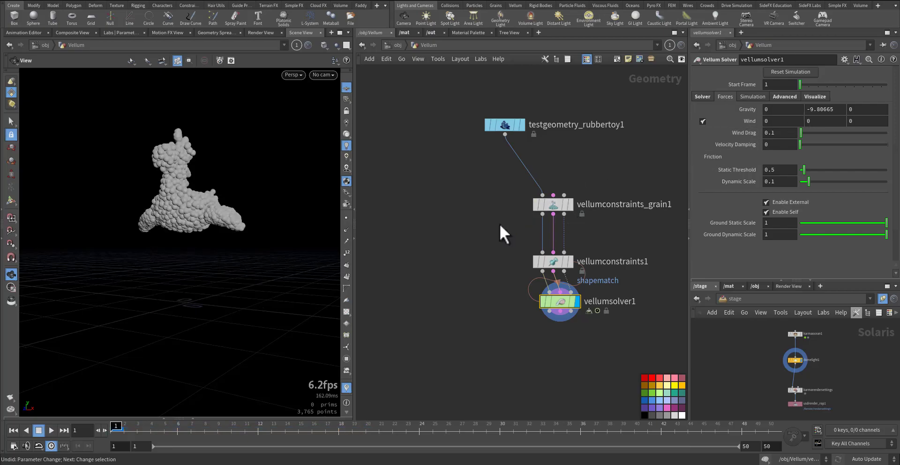
Switch the Vellum Constraints node's mass to Set Uniform and try mass values including 0.8 and 1
{"action": "left_click", "coordinate": [553, 204]}
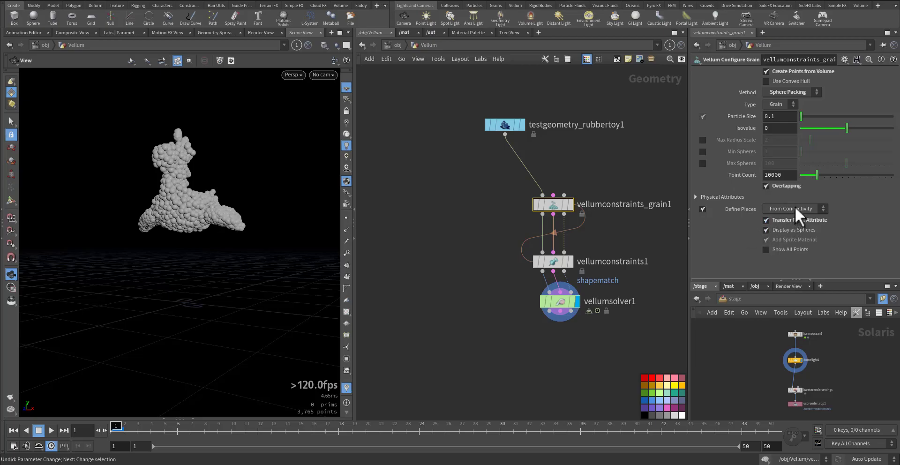
{"action": "left_click", "coordinate": [535, 262]}
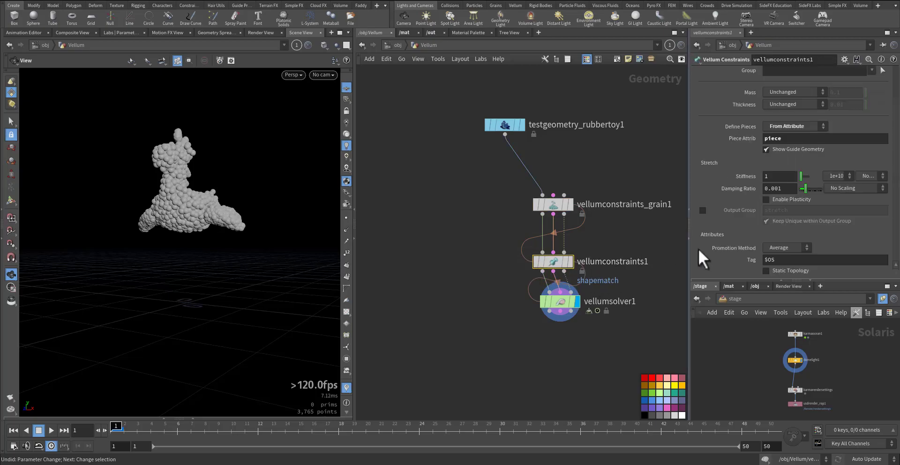
{"action": "left_click", "coordinate": [797, 93]}
{"action": "left_click", "coordinate": [790, 110]}
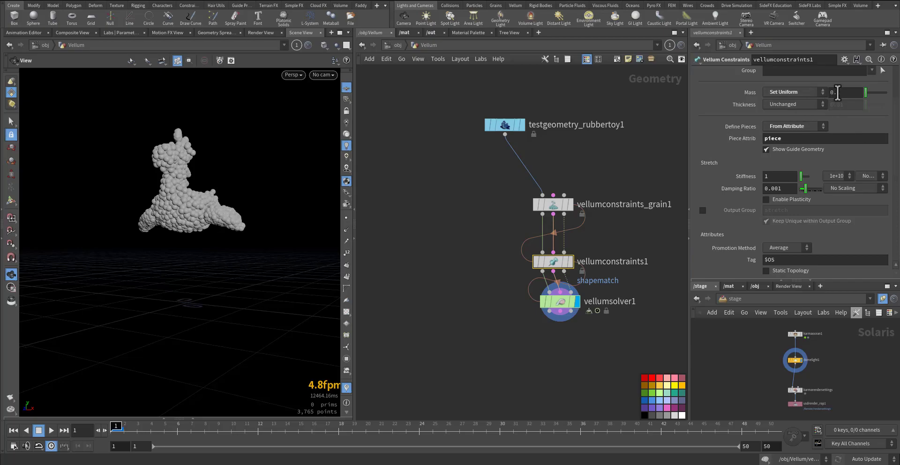
{"action": "type", "text": "0.8"}
{"action": "key", "text": "Return"}
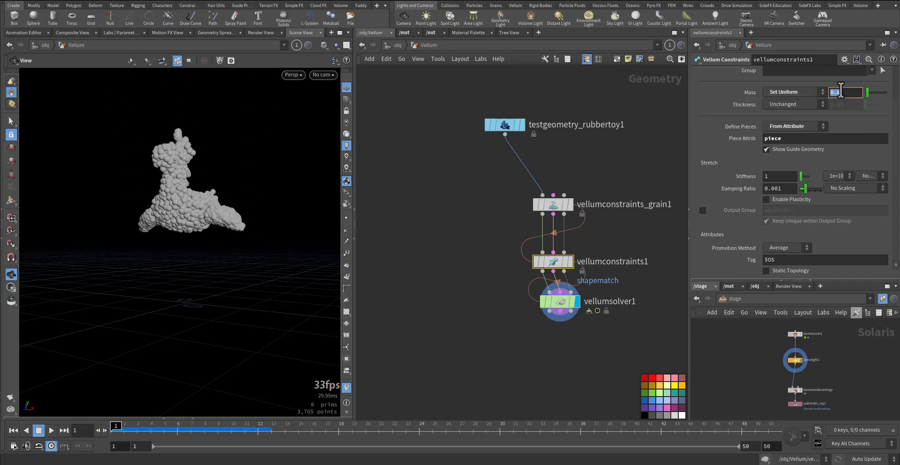
{"action": "type", "text": "1"}
{"action": "key", "text": "Return"}
{"action": "type", "text": "0"}
{"action": "key", "text": "Return"}
Disable wind in the Vellum Solver's forces and play the simulation from the first frame
{"action": "left_click", "coordinate": [561, 301]}
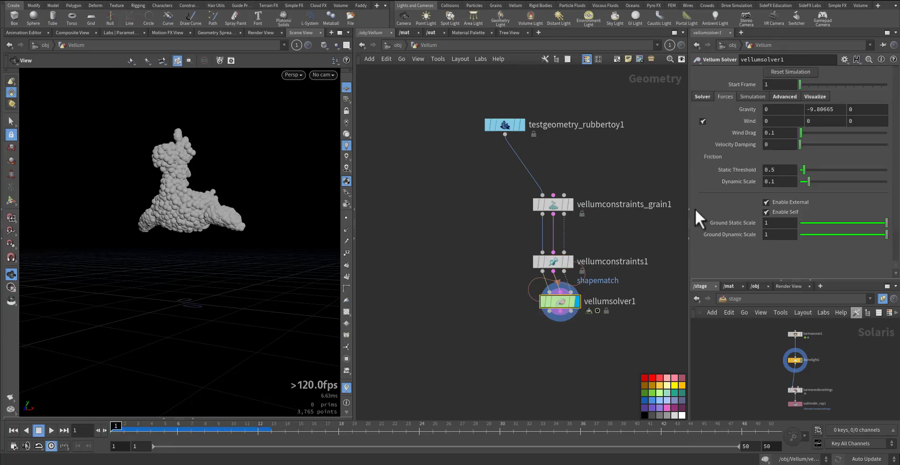
{"action": "left_click", "coordinate": [775, 97]}
{"action": "left_click", "coordinate": [725, 96]}
{"action": "left_click", "coordinate": [702, 121]}
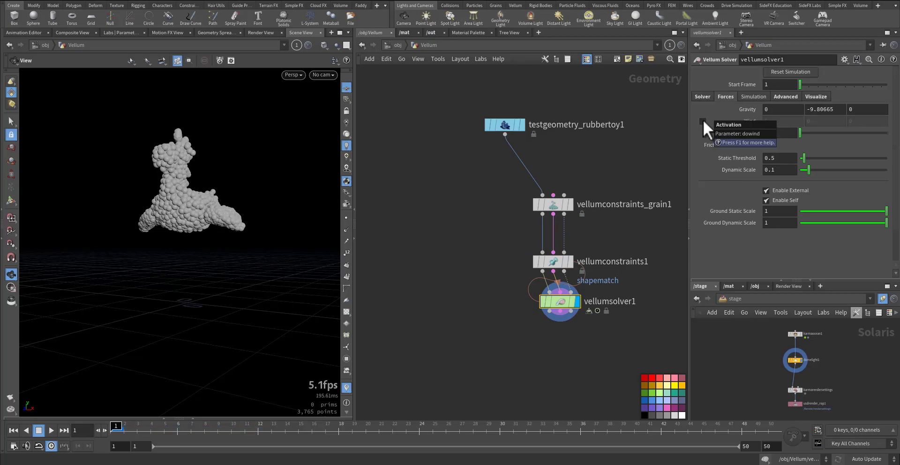
{"action": "key", "text": "Up"}
{"action": "key", "text": "ctrl+Up"}
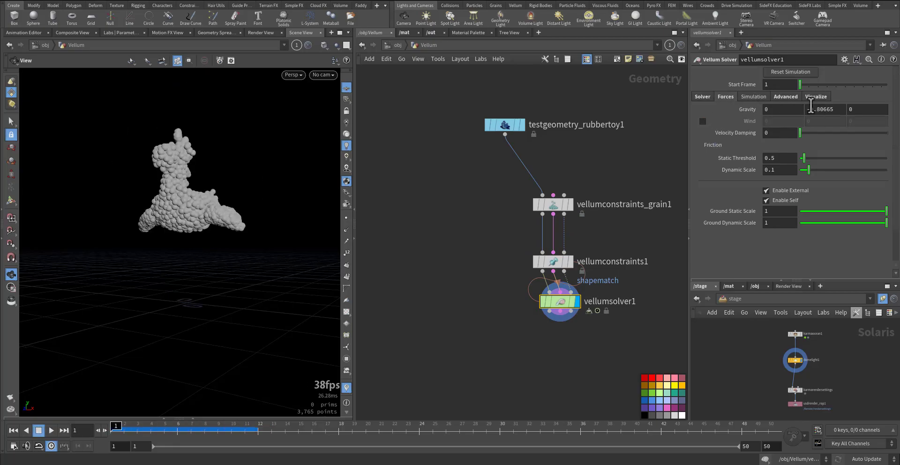
Try several stronger vertical gravity values on the Vellum Solver, replaying the simulation from the first frame for each
{"action": "key", "text": "Up"}
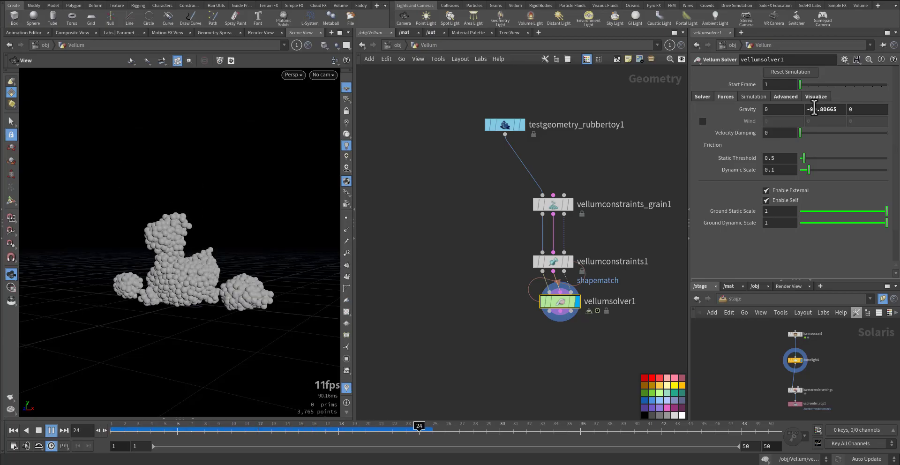
{"action": "key", "text": "ctrl+Up"}
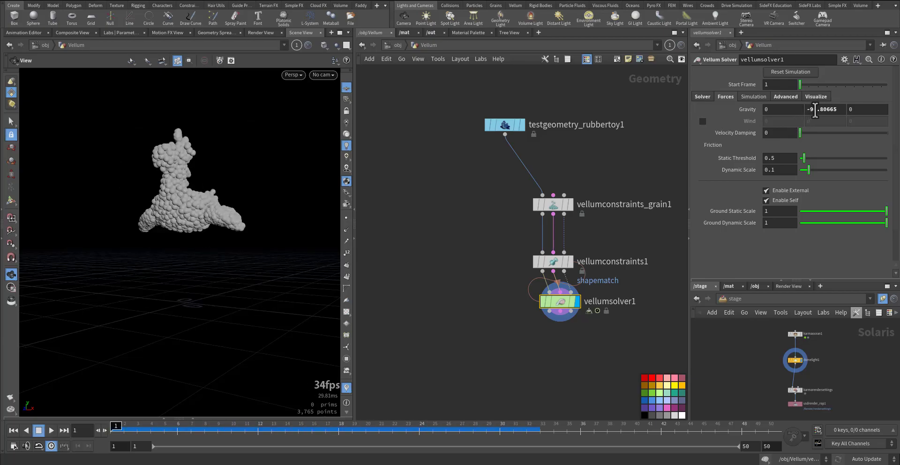
{"action": "key", "text": "Return"}
{"action": "key", "text": "Up"}
{"action": "key", "text": "ctrl+Up"}
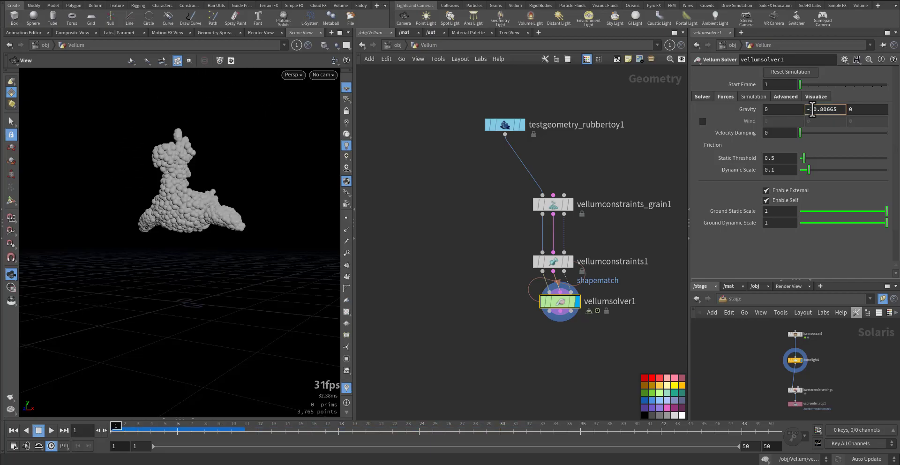
{"action": "key", "text": "Return"}
{"action": "key", "text": "Up"}
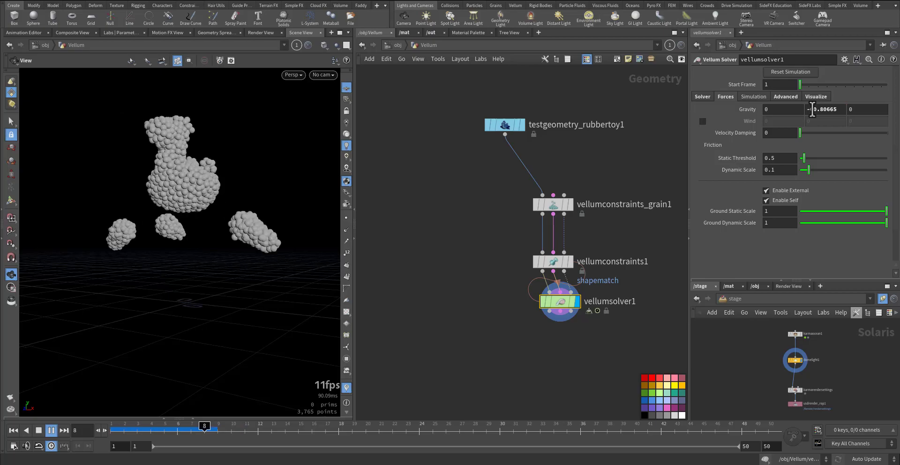
{"action": "key", "text": "Up"}
{"action": "key", "text": "ctrl+Up"}
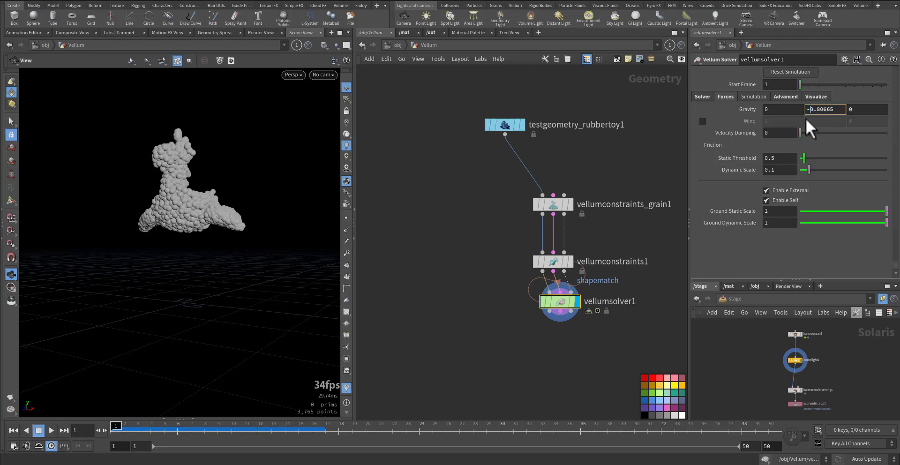
Set the Vellum Solver's vertical gravity to -70.80665, play the simulation, and return to the first frame
{"action": "type", "text": "7"}
{"action": "key", "text": "Return"}
{"action": "key", "text": "Up"}
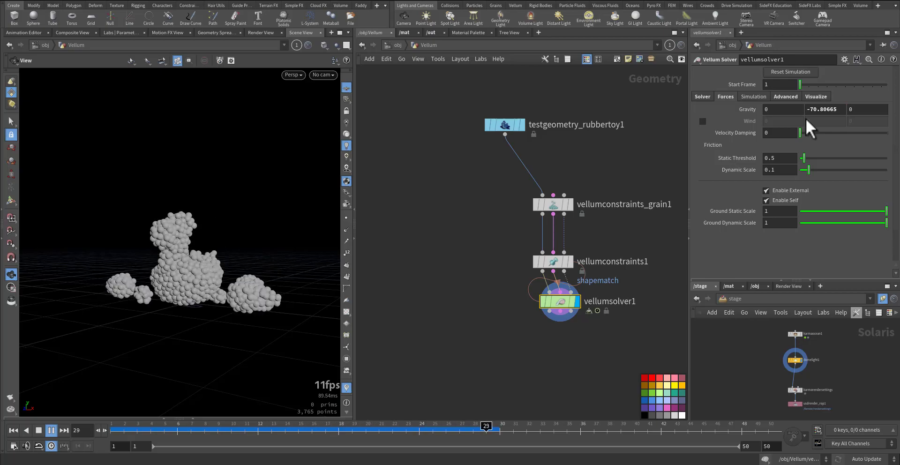
{"action": "key", "text": "Up"}
{"action": "key", "text": "ctrl+Up"}
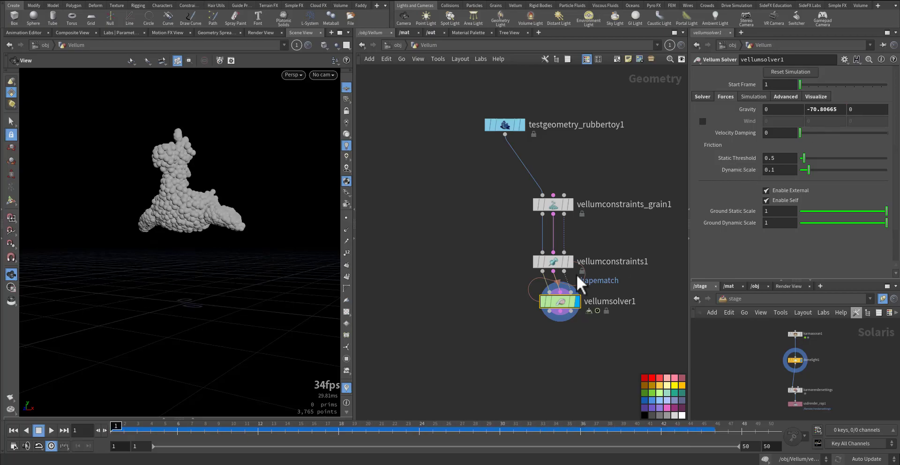
Add a Vellum Transform Pieces node below the solver and connect the solver's geometry and constraints outputs to it
{"action": "key", "text": "Tab"}
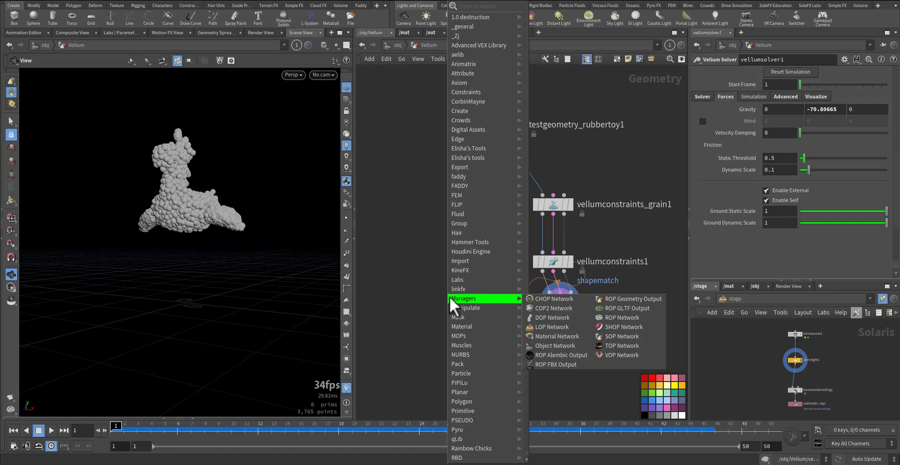
{"action": "type", "text": "vetra"}
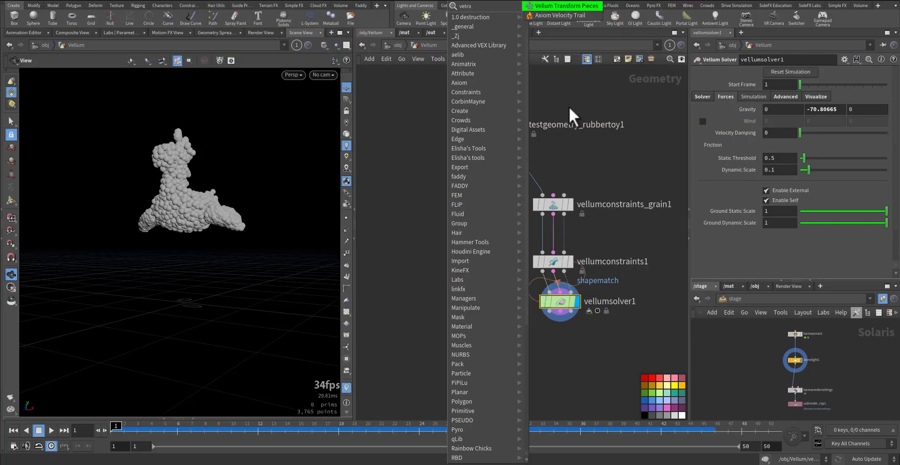
{"action": "left_click", "coordinate": [565, 7]}
{"action": "left_click", "coordinate": [509, 342]}
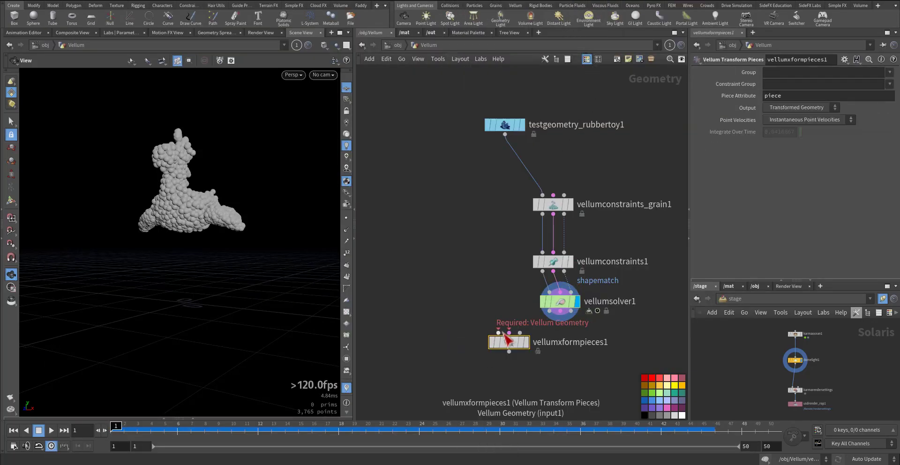
{"action": "left_click", "coordinate": [549, 311]}
{"action": "left_click", "coordinate": [523, 354]}
{"action": "left_click", "coordinate": [533, 354]}
{"action": "left_click", "coordinate": [568, 314]}
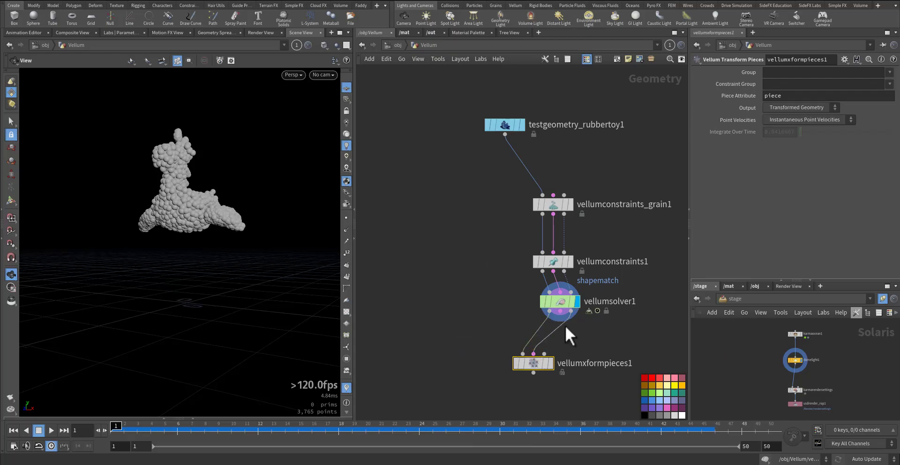
Connect the original rubber toy to the third input of Vellum Transform Pieces, then display and play the result
{"action": "left_click", "coordinate": [544, 353]}
{"action": "left_click", "coordinate": [502, 161]}
{"action": "left_click", "coordinate": [550, 362]}
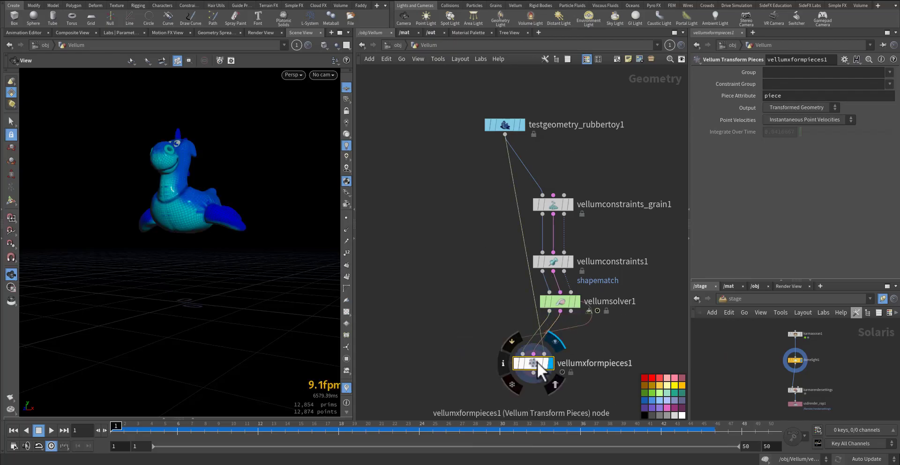
{"action": "key", "text": "Up"}
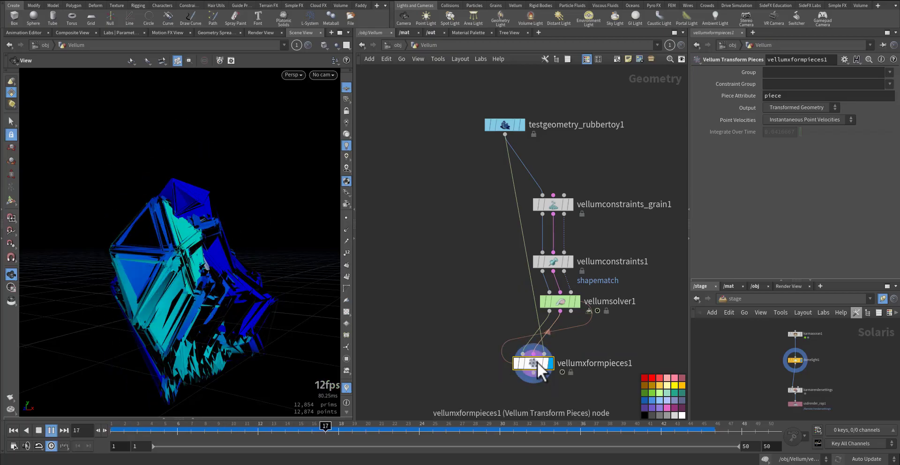
{"action": "key", "text": "ctrl+Up"}
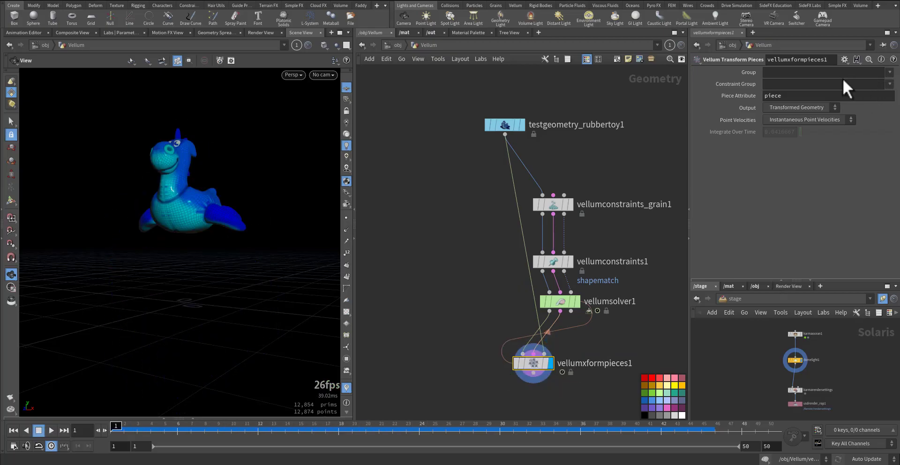
{"action": "left_click", "coordinate": [889, 84]}
{"action": "left_click", "coordinate": [890, 84]}
{"action": "left_click", "coordinate": [890, 73]}
{"action": "left_click", "coordinate": [890, 73]}
Try the Points with Transforms output on Vellum Transform Pieces, play it, and restore Transformed Geometry
{"action": "left_click", "coordinate": [826, 106]}
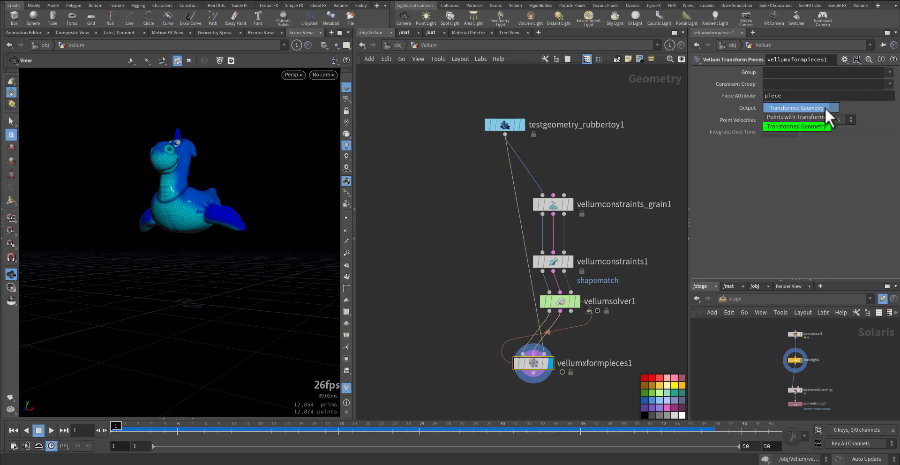
{"action": "left_click", "coordinate": [821, 114]}
{"action": "key", "text": "Up"}
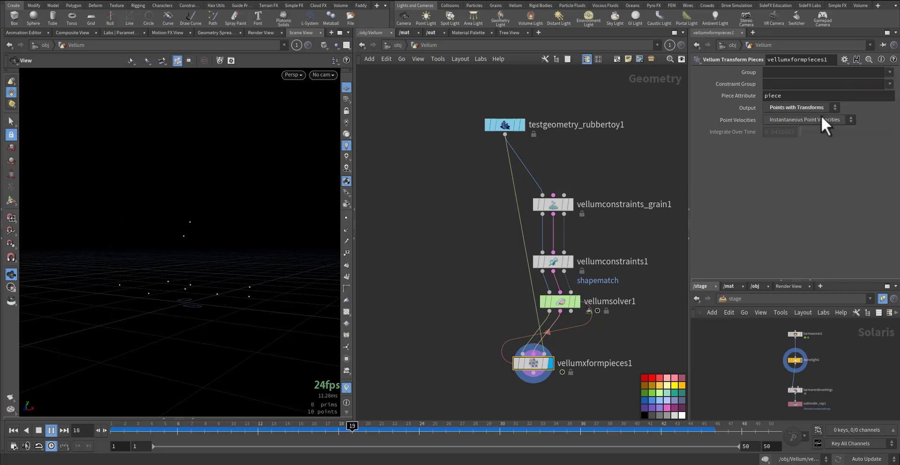
{"action": "key", "text": "Down"}
{"action": "left_click", "coordinate": [817, 106]}
{"action": "left_click", "coordinate": [809, 117]}
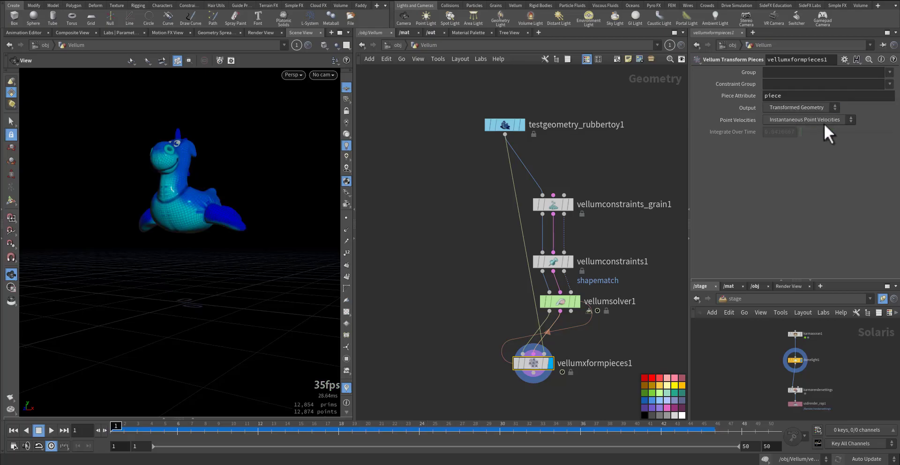
Try No Point Velocities and Integrated Point Velocities on Vellum Transform Pieces, playing each, and restore and replay Instantaneous Point Velocities
{"action": "left_click", "coordinate": [833, 119]}
{"action": "left_click", "coordinate": [824, 129]}
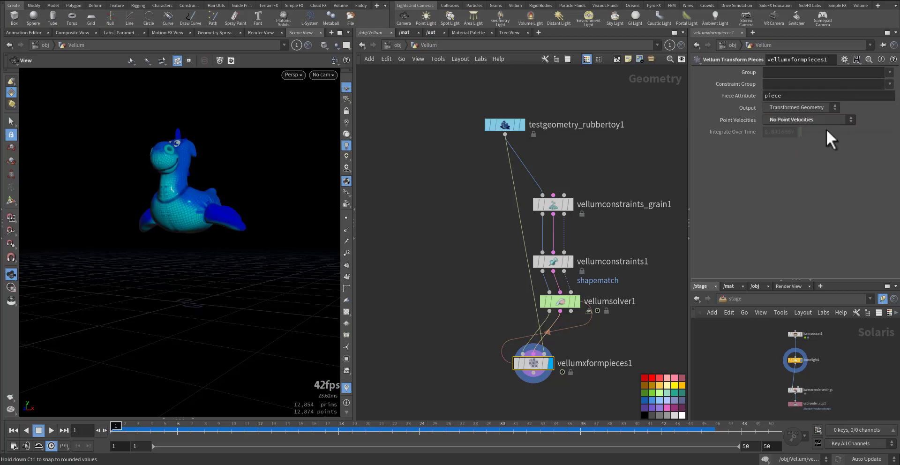
{"action": "key", "text": "Up"}
{"action": "key", "text": "Down"}
{"action": "left_click", "coordinate": [822, 122]}
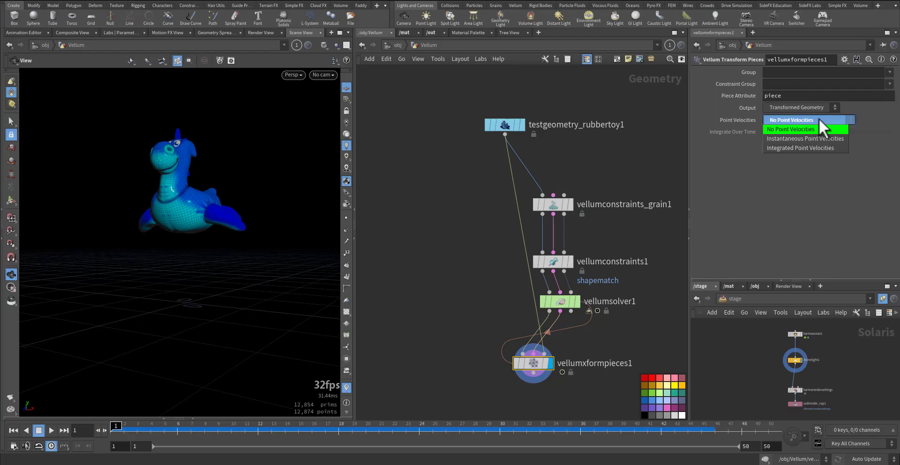
{"action": "left_click", "coordinate": [811, 146]}
{"action": "key", "text": "Up"}
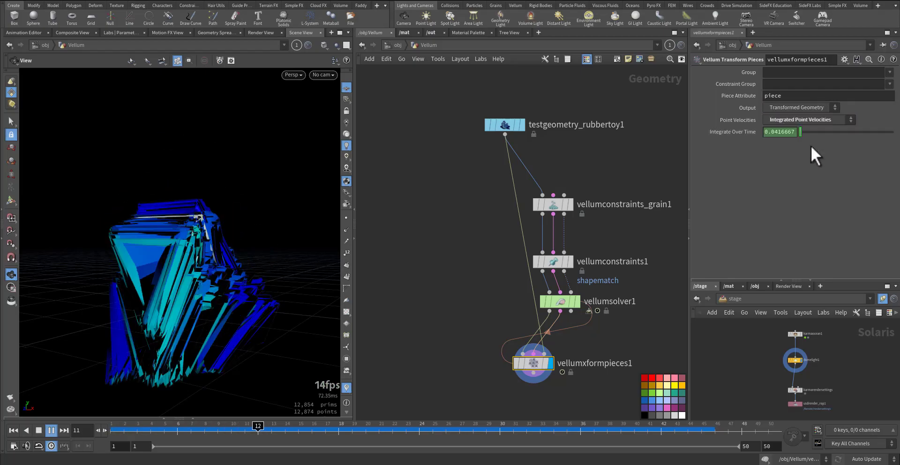
{"action": "key", "text": "Down"}
{"action": "left_click", "coordinate": [814, 120]}
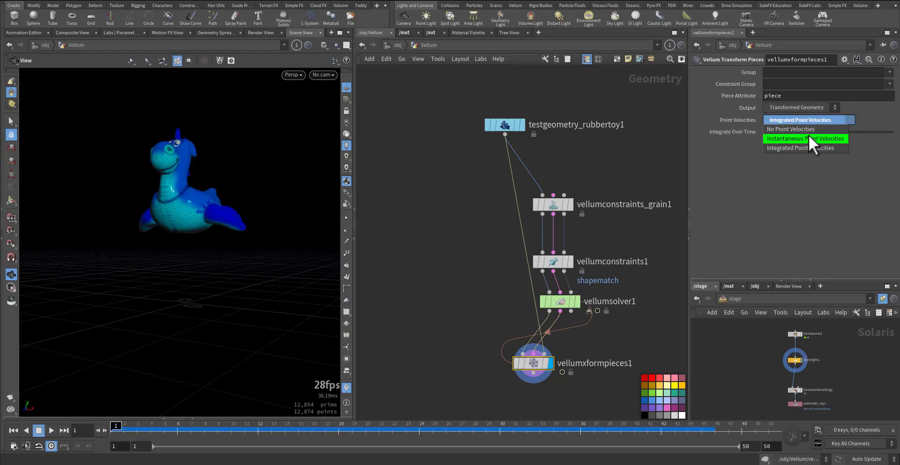
{"action": "left_click", "coordinate": [808, 134]}
{"action": "key", "text": "Up"}
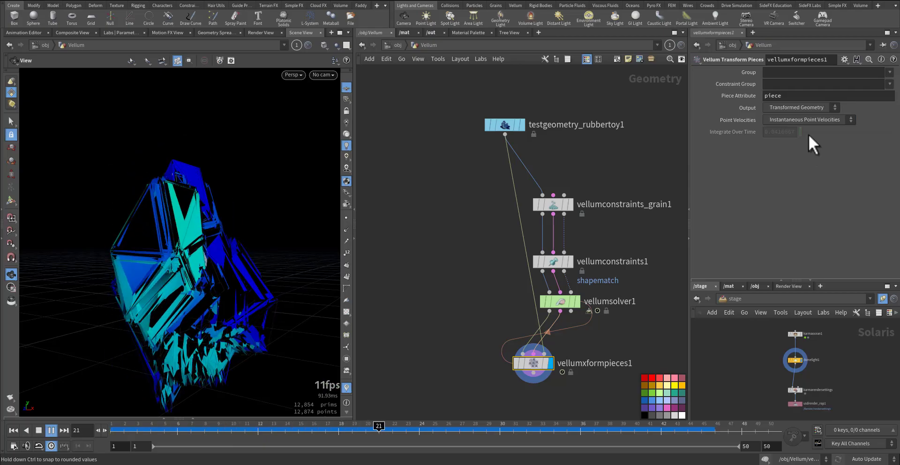
{"action": "key", "text": "Down"}
Check the rubber toy's attributes and insert a Connectivity node after it that writes a point attribute named piece
{"action": "middle_click", "coordinate": [504, 126]}
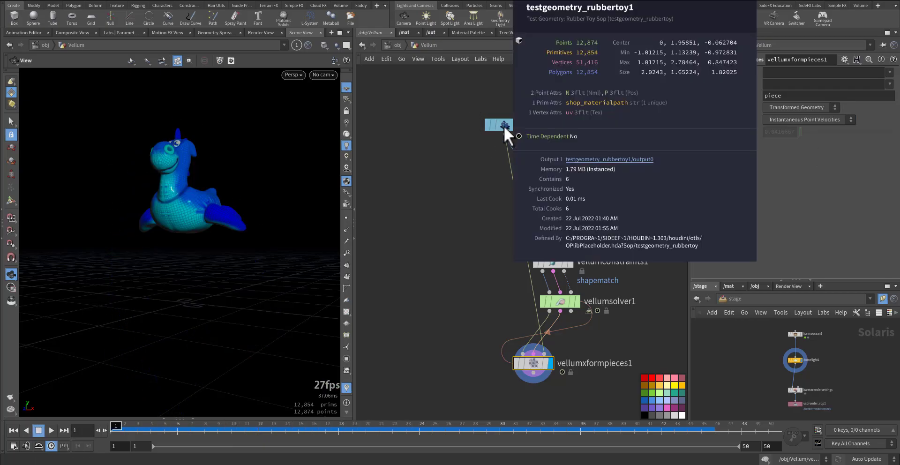
{"action": "key", "text": "Tab"}
{"action": "mouse_move", "coordinate": [497, 169]}
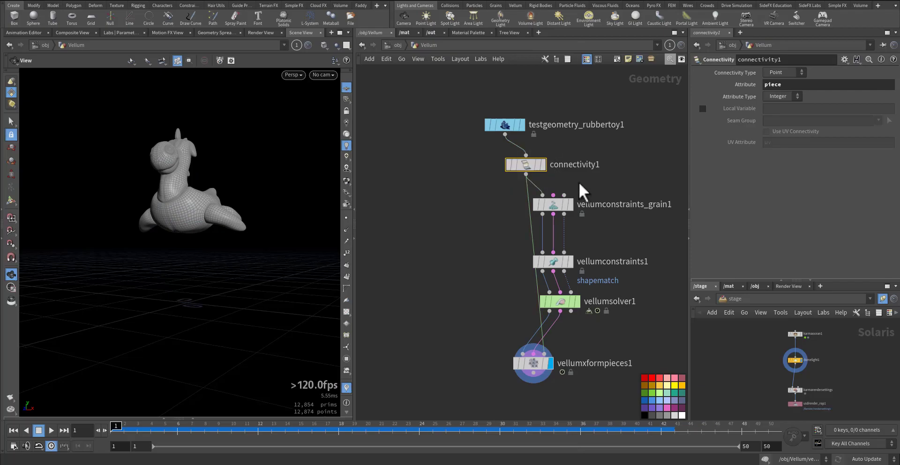
Display the Connectivity node and visualize its piece point attribute as colors in the viewport
{"action": "left_click", "coordinate": [543, 164]}
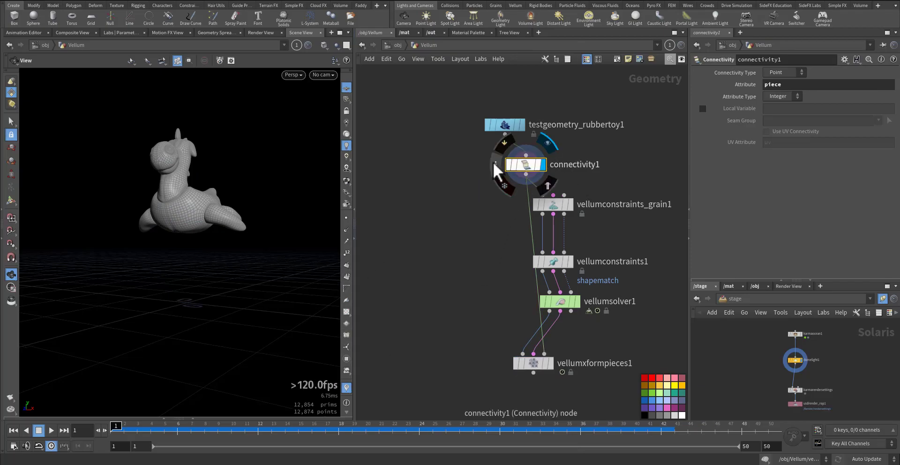
{"action": "left_click", "coordinate": [496, 165]}
{"action": "left_click", "coordinate": [639, 130]}
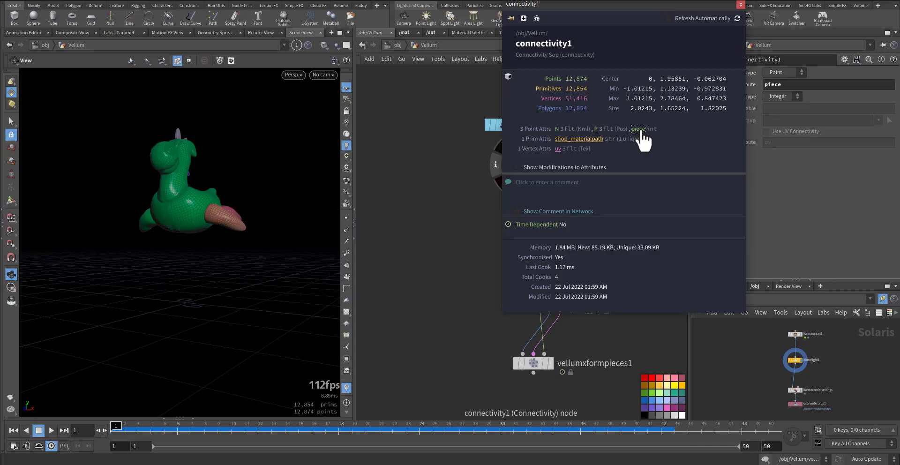
{"action": "left_click", "coordinate": [740, 5]}
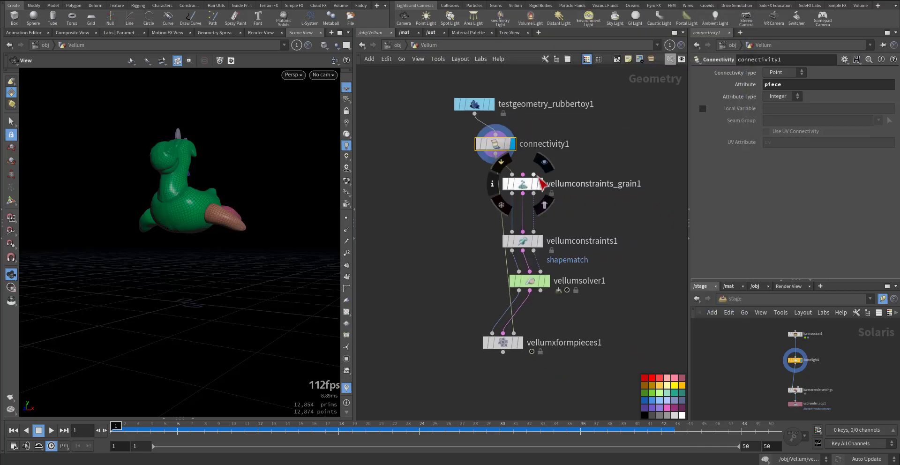
Display the grain node and the shape match constraints node in turn to examine how the pieces are colored
{"action": "left_click", "coordinate": [534, 175]}
{"action": "left_click", "coordinate": [539, 183]}
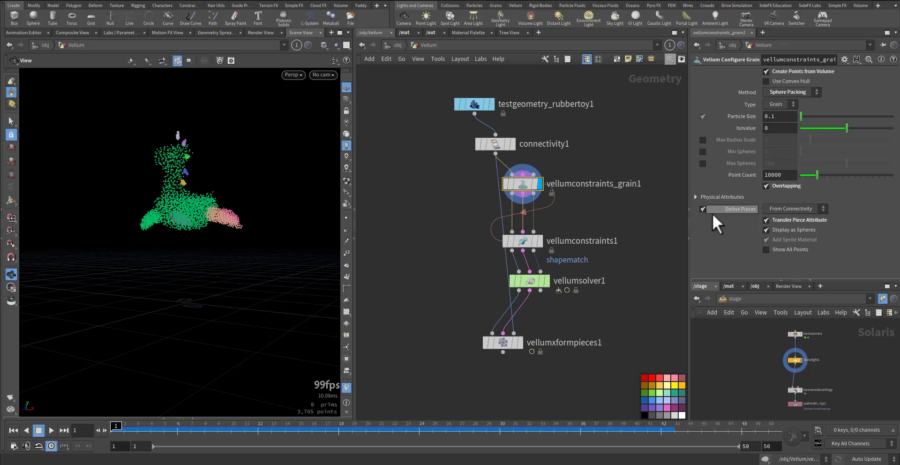
{"action": "left_click", "coordinate": [540, 241]}
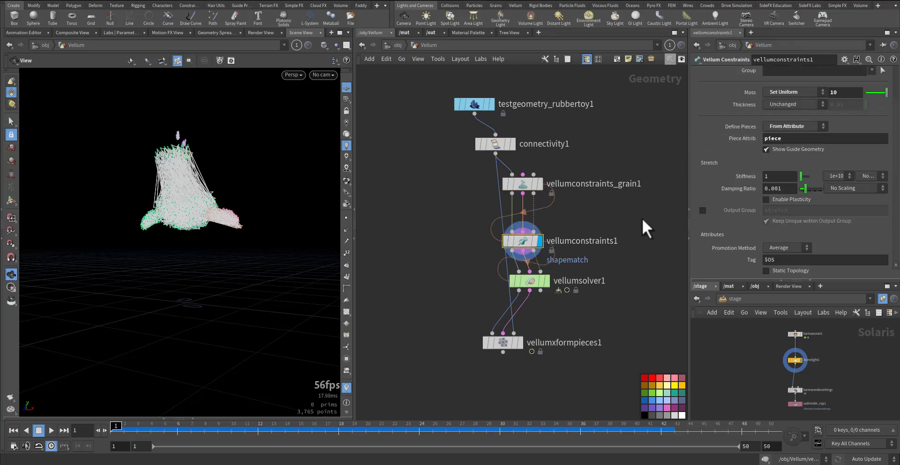
{"action": "middle_click_drag", "start_coordinate": [640, 260], "coordinate": [635, 205]}
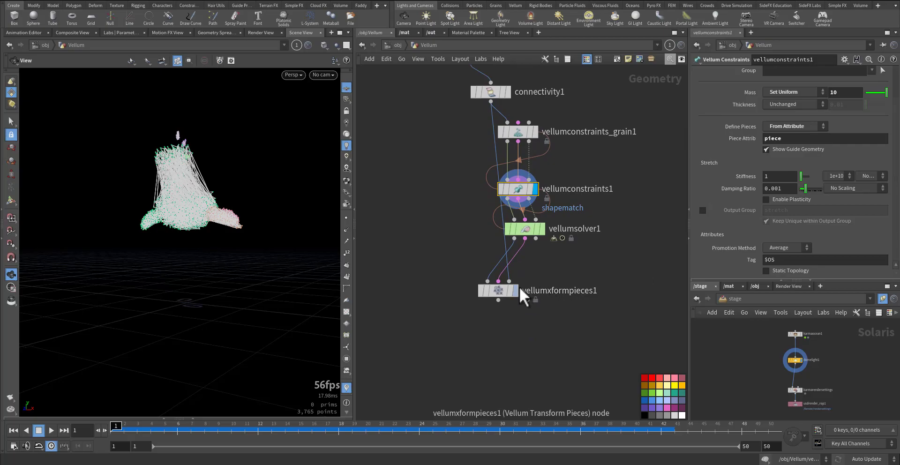
Display the Vellum Solver, play the simulation with the piece colors, and return to the first frame
{"action": "left_click", "coordinate": [541, 228]}
{"action": "left_click", "coordinate": [530, 230]}
{"action": "key", "text": "Up"}
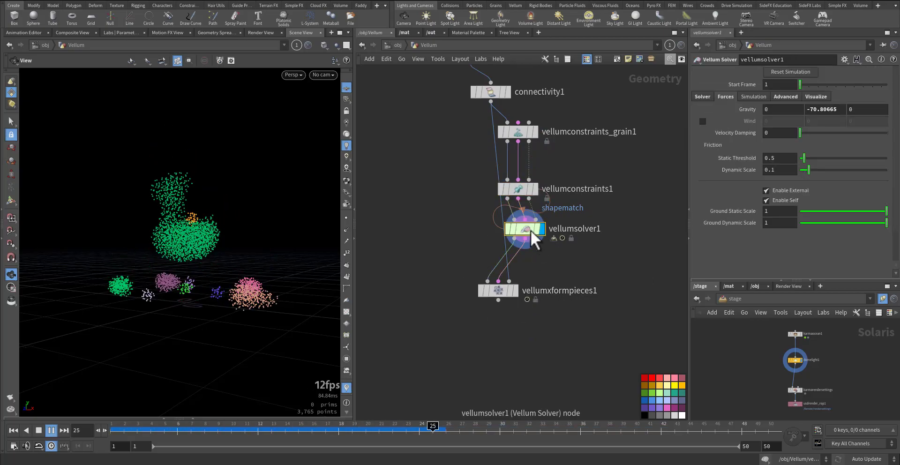
{"action": "key", "text": "ctrl+Up"}
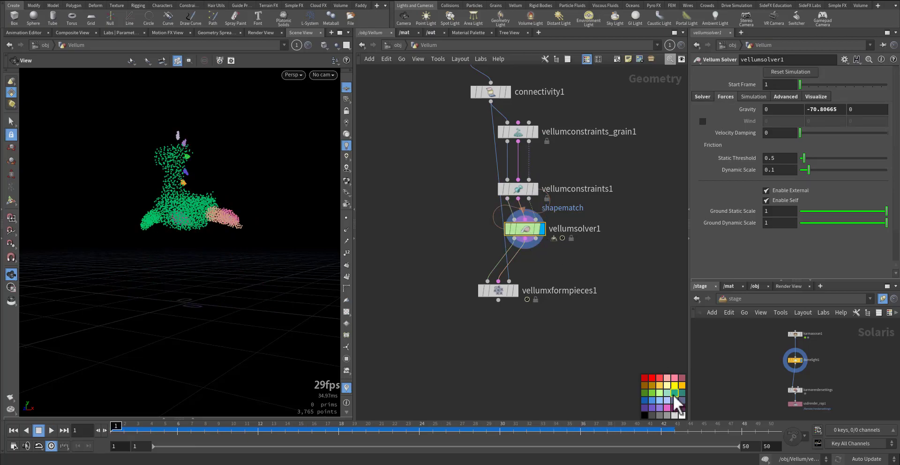
Display the Vellum Transform Pieces node, play the rubber toy simulation, and return to the first frame
{"action": "left_click", "coordinate": [514, 291]}
{"action": "left_click", "coordinate": [505, 291]}
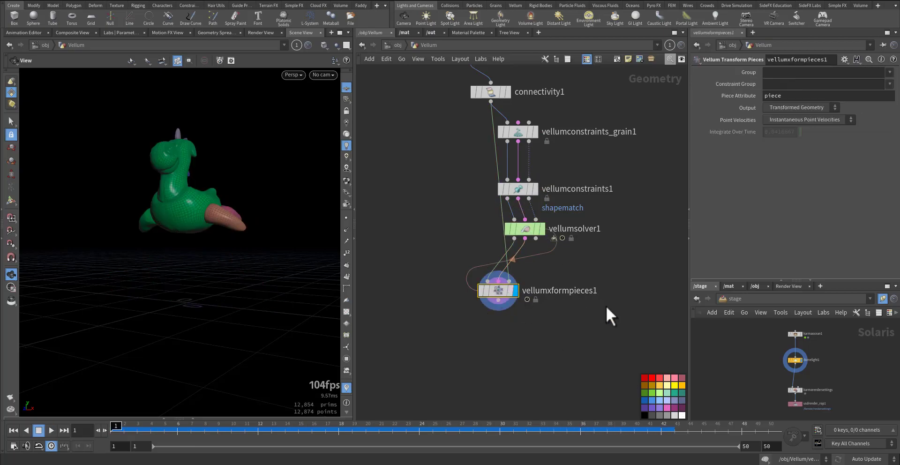
{"action": "key", "text": "Up"}
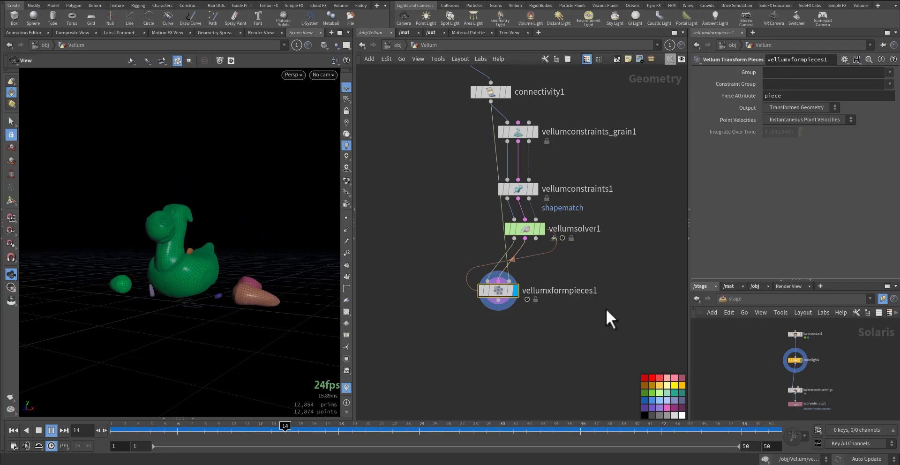
{"action": "key", "text": "ctrl+Up"}
Add a Torus node and feed it through a new wire dot into the grain and Transform Pieces nodes, replacing the Connectivity output
{"action": "middle_click_drag", "start_coordinate": [418, 147], "coordinate": [458, 313]}
{"action": "key", "text": "Tab"}
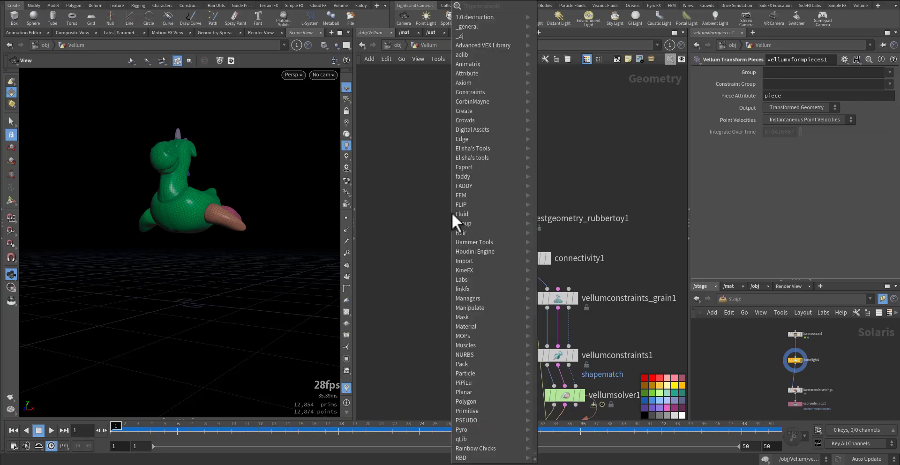
{"action": "type", "text": "toru"}
{"action": "key", "text": "Return"}
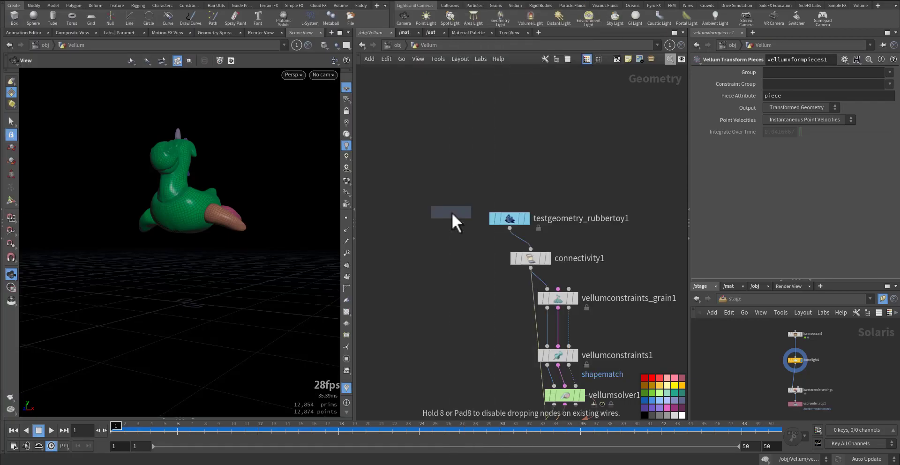
{"action": "left_click", "coordinate": [434, 214]}
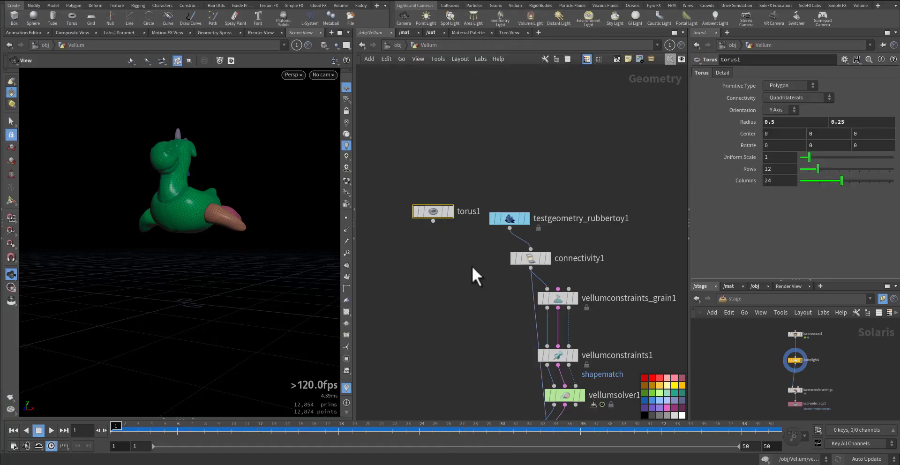
{"action": "left_click", "coordinate": [531, 279], "text": "alt"}
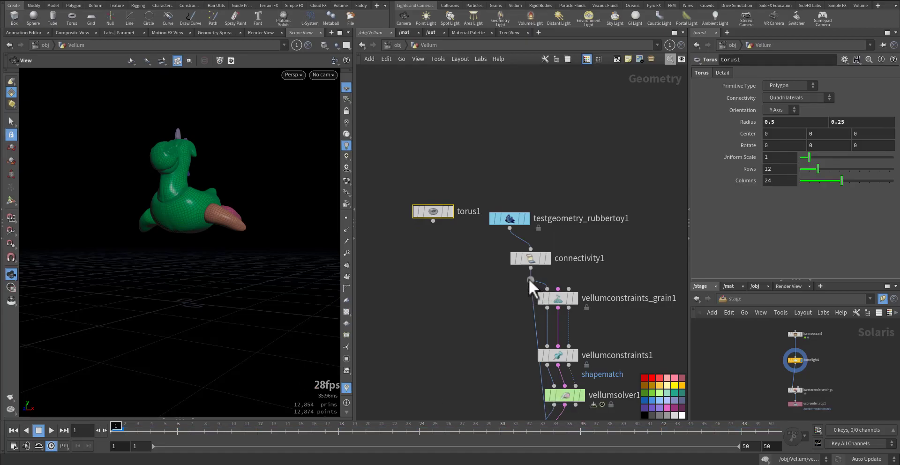
{"action": "left_click_drag", "start_coordinate": [528, 279], "coordinate": [435, 222]}
Display the Vellum Solver, raise the torus to a centre Y of 0.9, and play the grain simulation
{"action": "middle_click_drag", "start_coordinate": [435, 286], "coordinate": [392, 177]}
{"action": "left_click", "coordinate": [539, 281]}
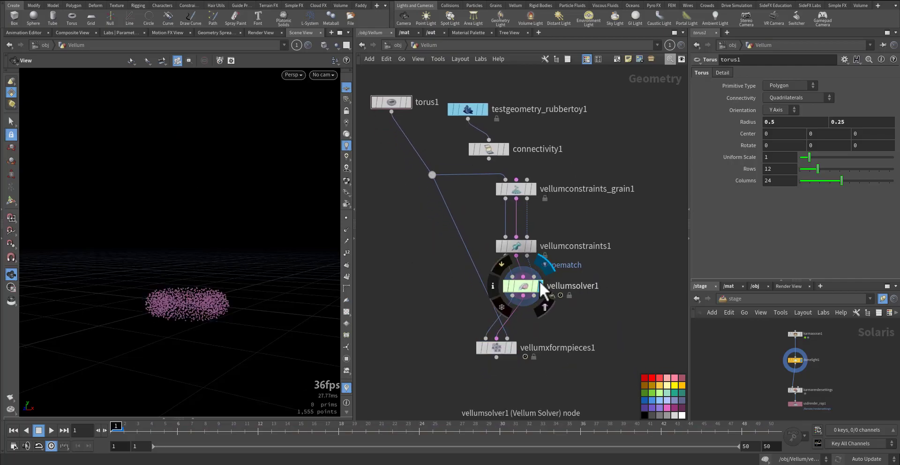
{"action": "key", "text": "ctrl+Up"}
{"action": "left_click", "coordinate": [394, 102]}
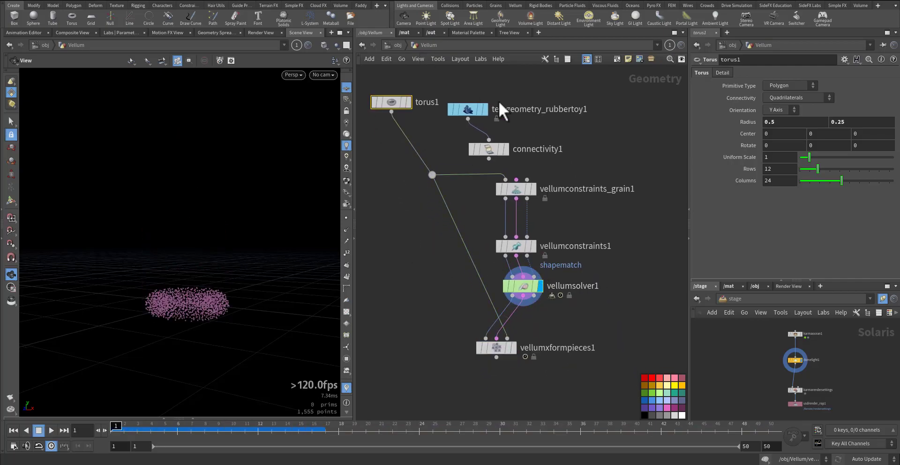
{"action": "middle_click_drag", "start_coordinate": [818, 134], "coordinate": [867, 134]}
{"action": "key", "text": "Up"}
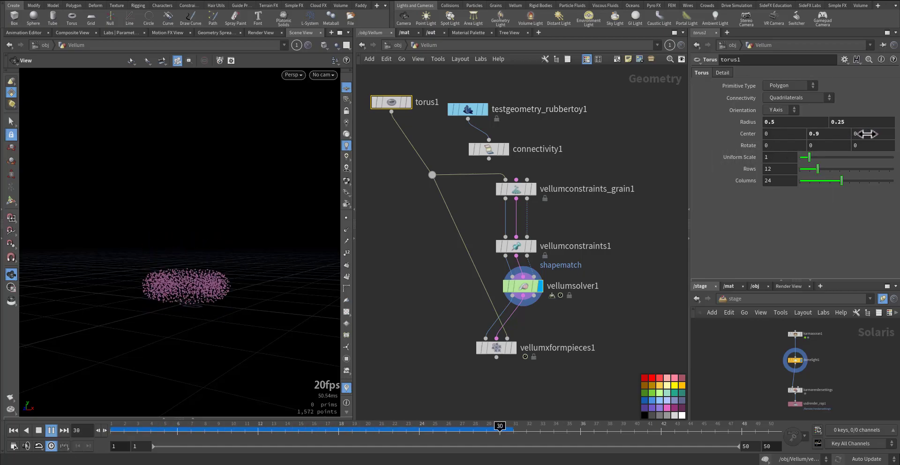
{"action": "key", "text": "Up"}
{"action": "key", "text": "ctrl+Up"}
Display the Vellum Transform Pieces node and replay the torus geometry's motion, ending on the first frame
{"action": "left_click", "coordinate": [514, 348]}
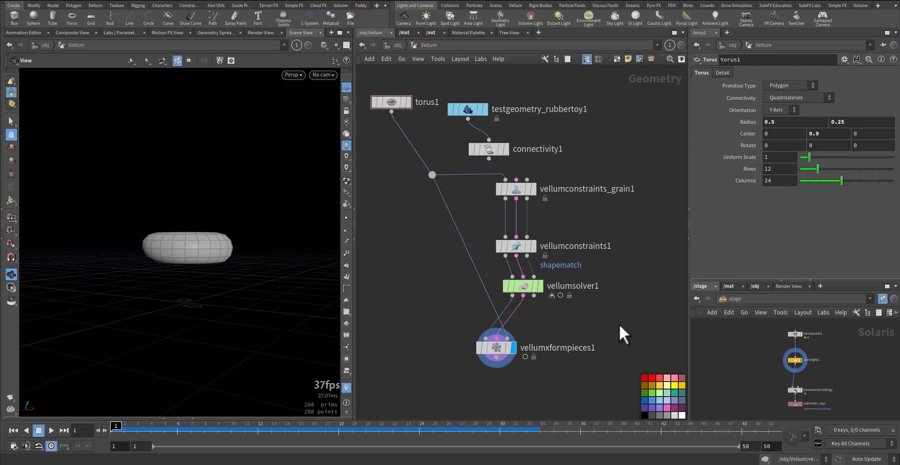
{"action": "key", "text": "Up"}
{"action": "key", "text": "Up"}
{"action": "key", "text": "ctrl+Up"}
{"action": "key", "text": "Up"}
{"action": "key", "text": "ctrl+Up"}
Add a Test Geometry: Tommy node and connect it to the wire dot in place of the torus
{"action": "key", "text": "Tab"}
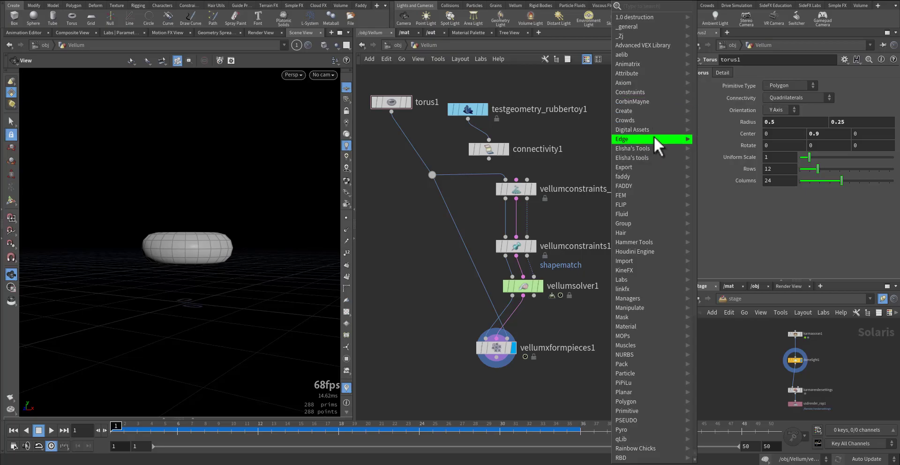
{"action": "scroll", "coordinate": [658, 397], "scroll_direction": "down", "scroll_amount": 6}
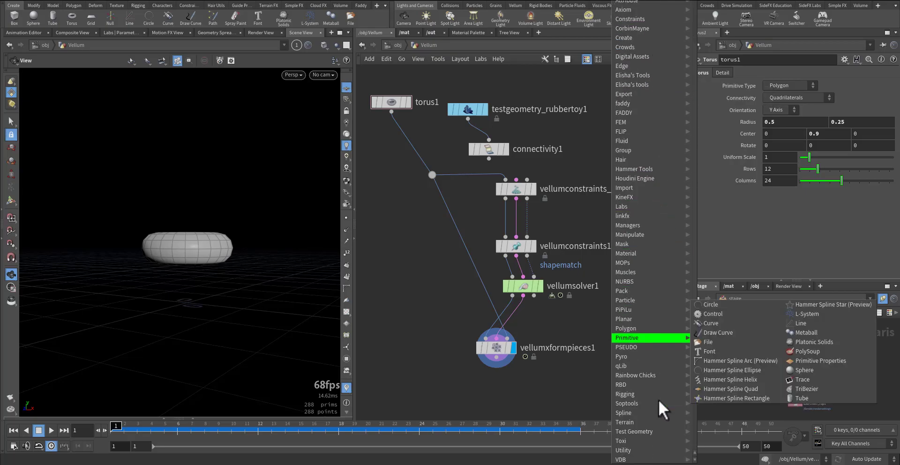
{"action": "scroll", "coordinate": [658, 399], "scroll_direction": "down", "scroll_amount": 1}
{"action": "mouse_move", "coordinate": [652, 404]}
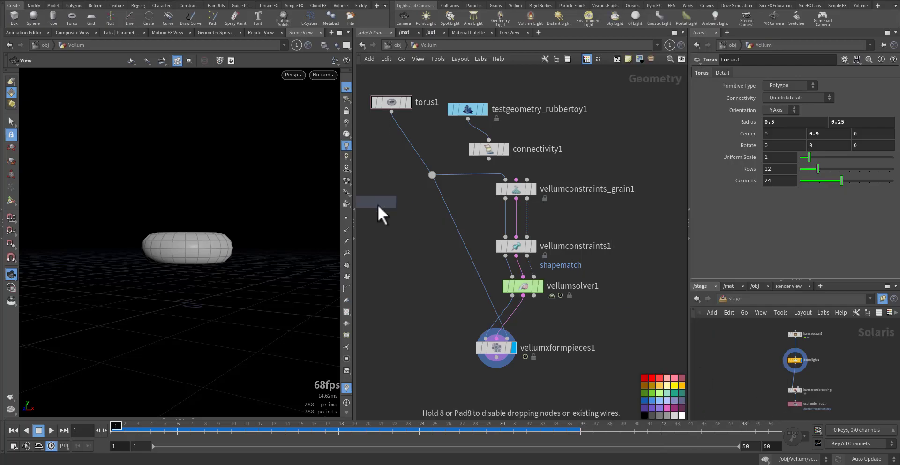
{"action": "middle_click_drag", "start_coordinate": [387, 223], "coordinate": [472, 330]}
{"action": "left_click", "coordinate": [406, 209]}
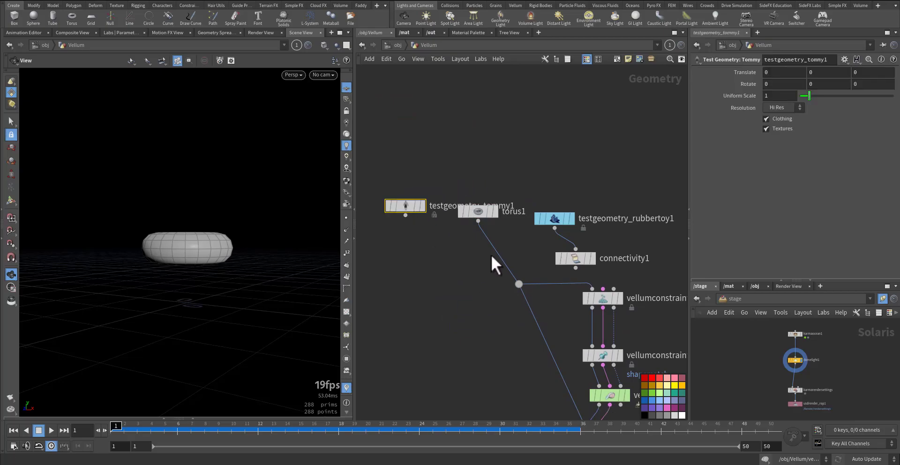
{"action": "left_click_drag", "start_coordinate": [494, 253], "coordinate": [406, 215]}
Display the Tommy test geometry and set its Translate Y to 0.8
{"action": "mouse_move", "coordinate": [423, 204]}
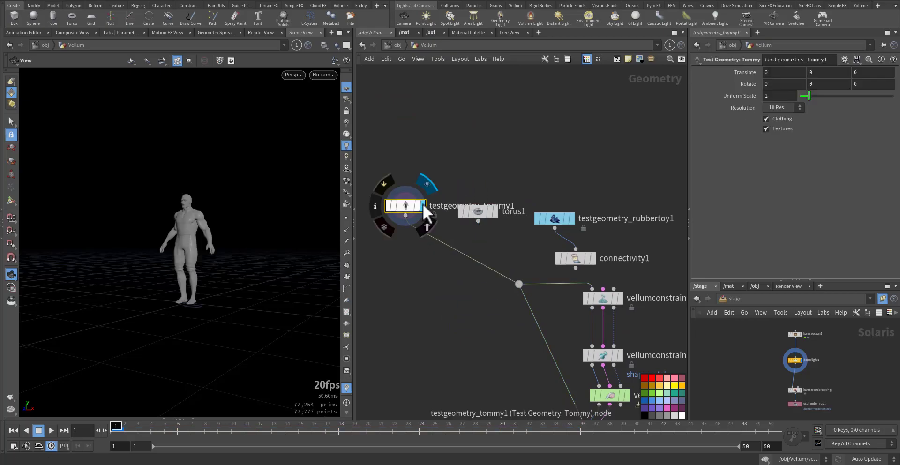
{"action": "middle_click", "coordinate": [823, 73]}
{"action": "middle_click_drag", "start_coordinate": [824, 72], "coordinate": [866, 72]}
Display the Vellum Solver and the Transform Pieces node in turn, playing the Tommy simulation on each
{"action": "middle_click_drag", "start_coordinate": [494, 315], "coordinate": [441, 166]}
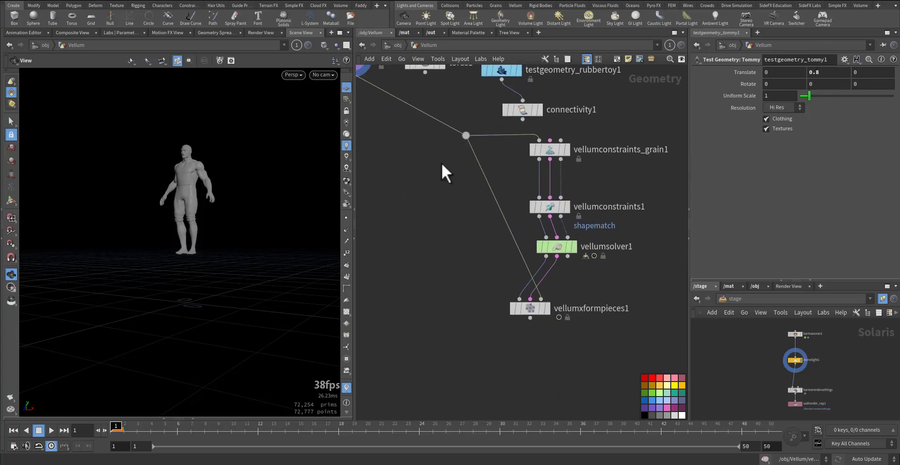
{"action": "left_click", "coordinate": [575, 246]}
{"action": "key", "text": "Up"}
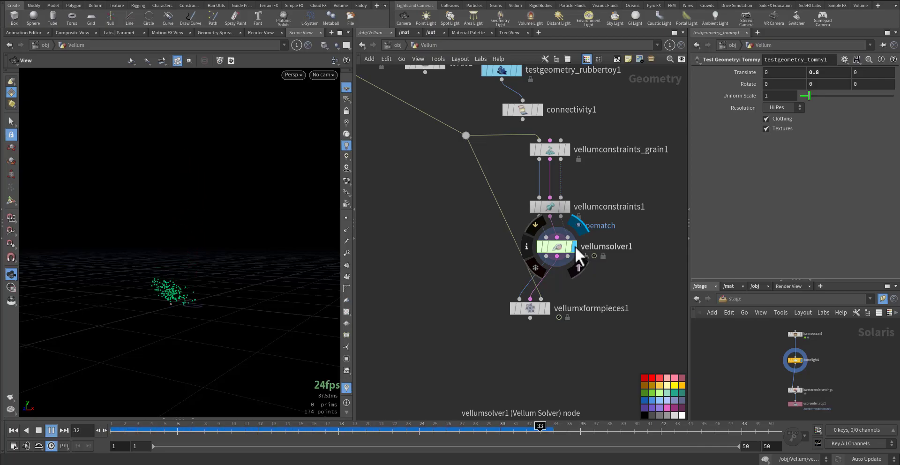
{"action": "key", "text": "ctrl+Up"}
{"action": "left_click", "coordinate": [547, 308]}
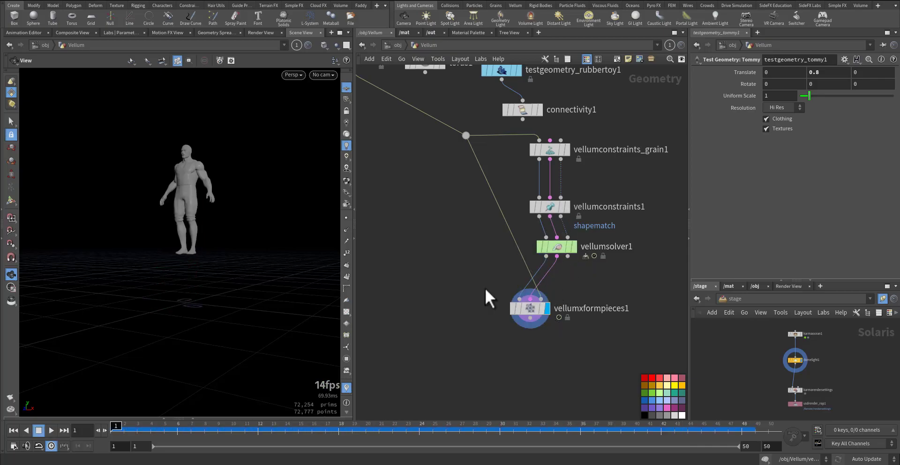
{"action": "key", "text": "Up"}
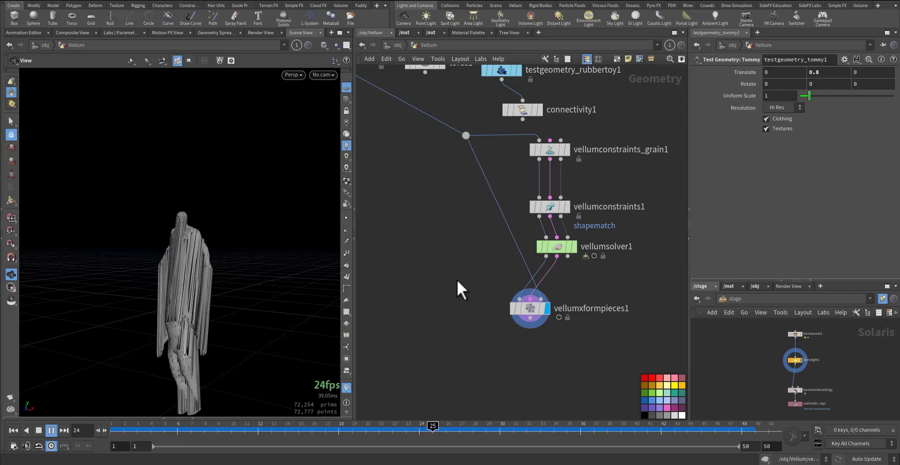
{"action": "key", "text": "ctrl+Up"}
Insert the existing Connectivity node between Tommy and the wire dot, and play the simulation from the first frame
{"action": "middle_click_drag", "start_coordinate": [391, 204], "coordinate": [484, 281]}
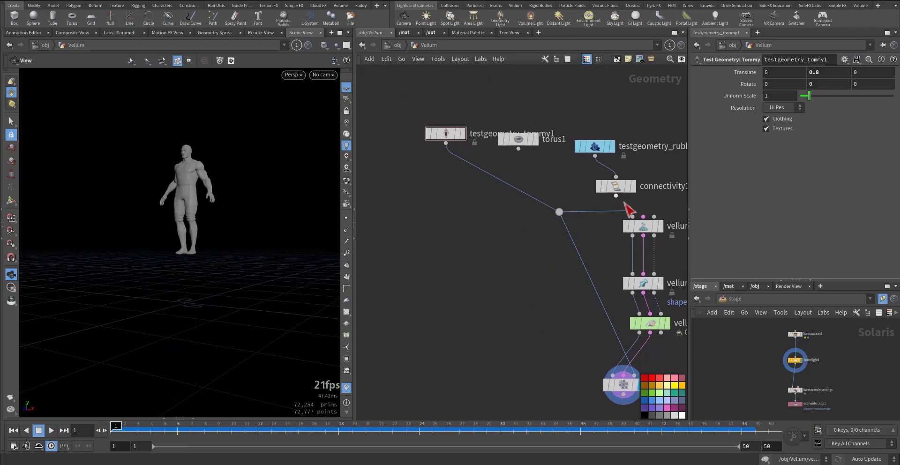
{"action": "left_click_drag", "start_coordinate": [623, 188], "coordinate": [510, 185]}
{"action": "middle_click_drag", "start_coordinate": [498, 254], "coordinate": [465, 176]}
{"action": "key", "text": "Up"}
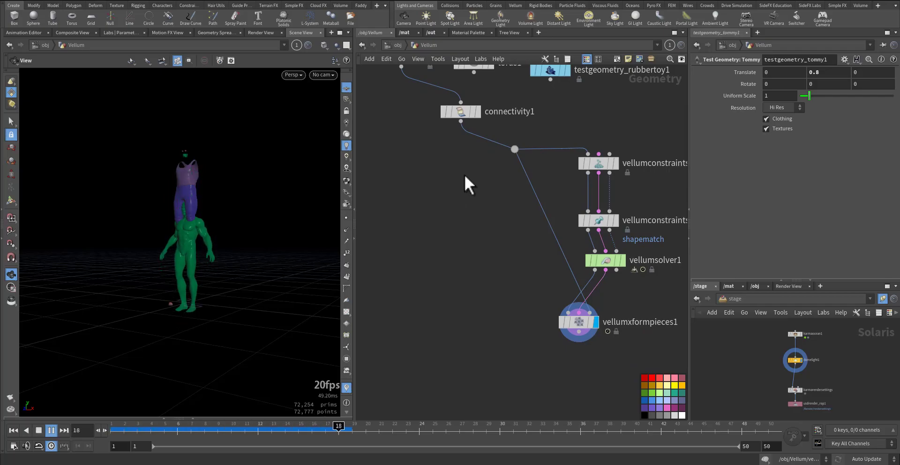
{"action": "key", "text": "ctrl+Up"}
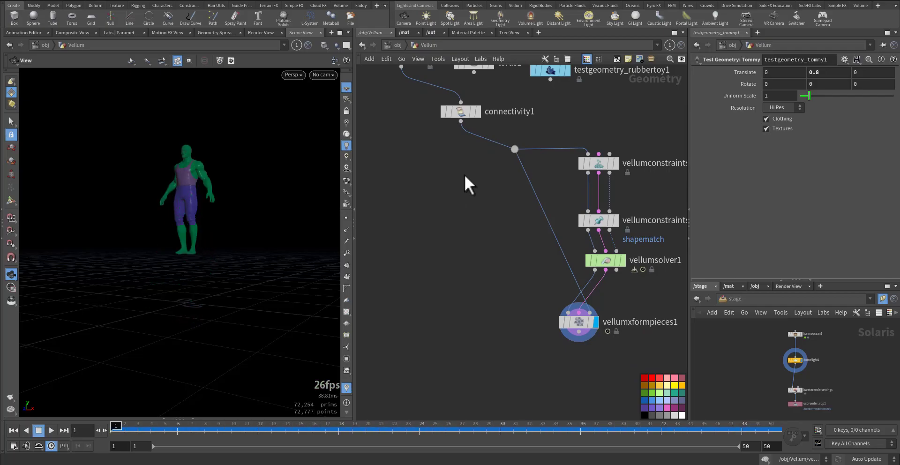
{"action": "key", "text": "Up"}
{"action": "key", "text": "ctrl+Up"}
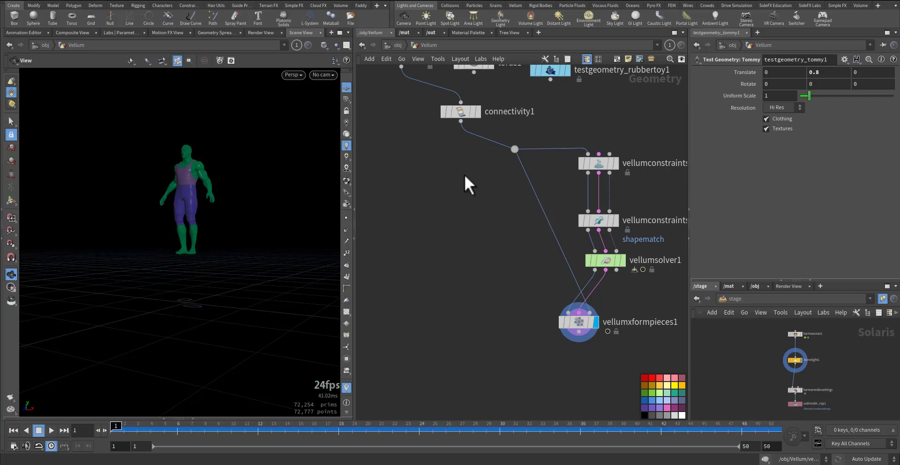
Display the grain node with its particle size at 0.1 and enable Min Spheres at 1
{"action": "left_click", "coordinate": [615, 164]}
{"action": "left_click", "coordinate": [601, 164]}
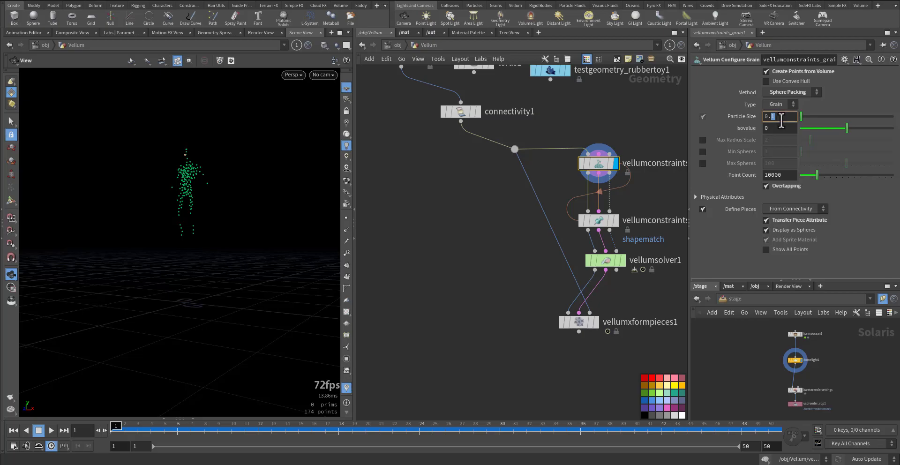
{"action": "key", "text": "Return"}
{"action": "left_click", "coordinate": [702, 151]}
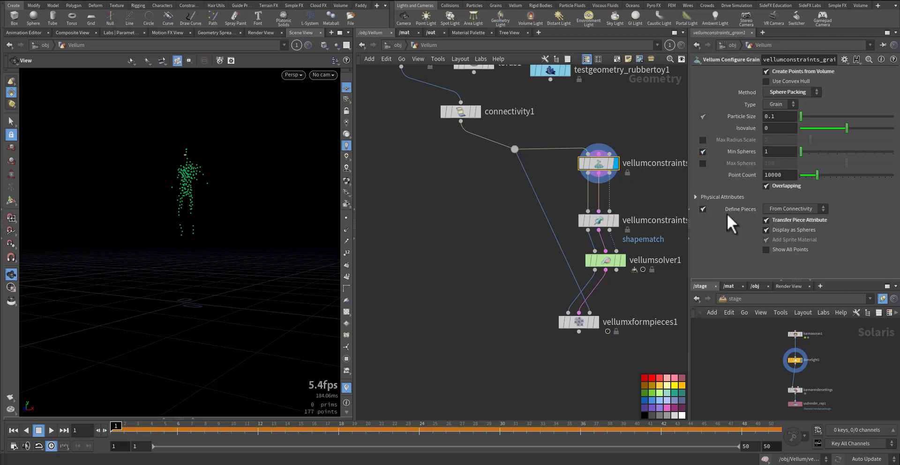
{"action": "left_click", "coordinate": [775, 188]}
{"action": "left_click", "coordinate": [768, 229]}
{"action": "left_click", "coordinate": [767, 229]}
{"action": "scroll", "coordinate": [181, 191], "scroll_direction": "up", "scroll_amount": 5}
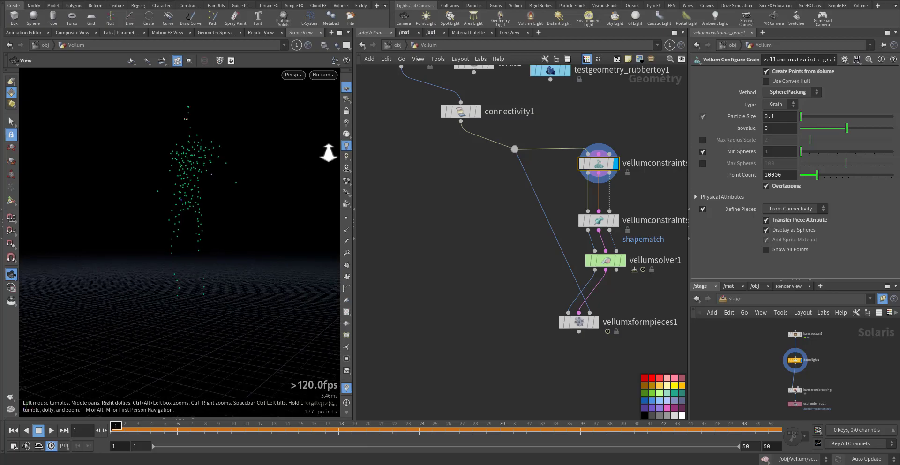
Compare the shape match constraints' guide geometry with the grain node's points by displaying each node in turn
{"action": "left_click", "coordinate": [614, 220]}
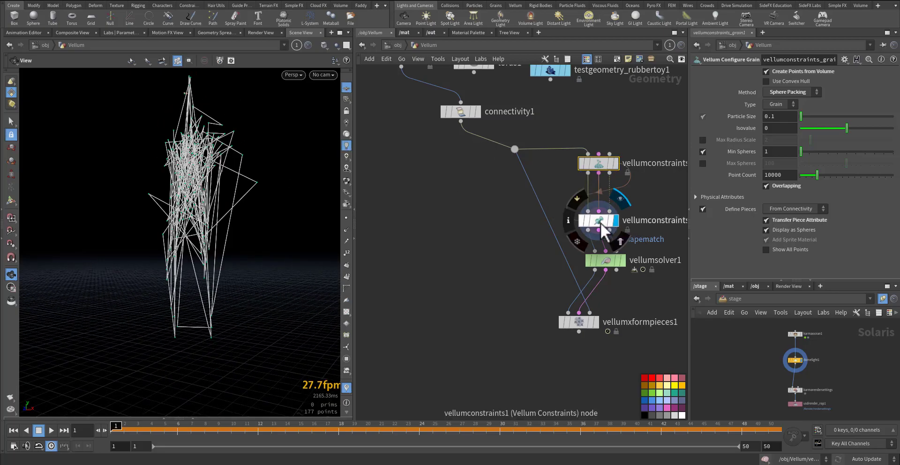
{"action": "left_click", "coordinate": [598, 220]}
{"action": "left_click", "coordinate": [614, 163]}
{"action": "left_click", "coordinate": [598, 163]}
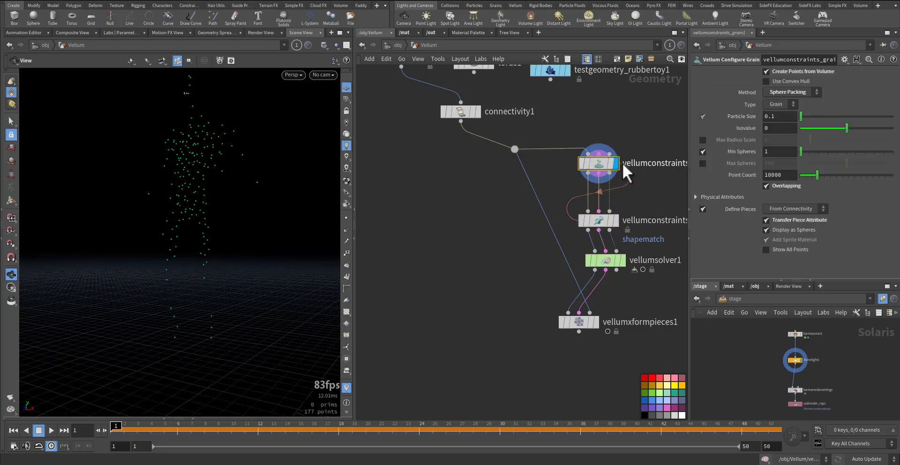
Set the grain node's particle size to 0.05
{"action": "left_click_drag", "start_coordinate": [802, 116], "coordinate": [808, 117]}
{"action": "double_click", "coordinate": [775, 116]}
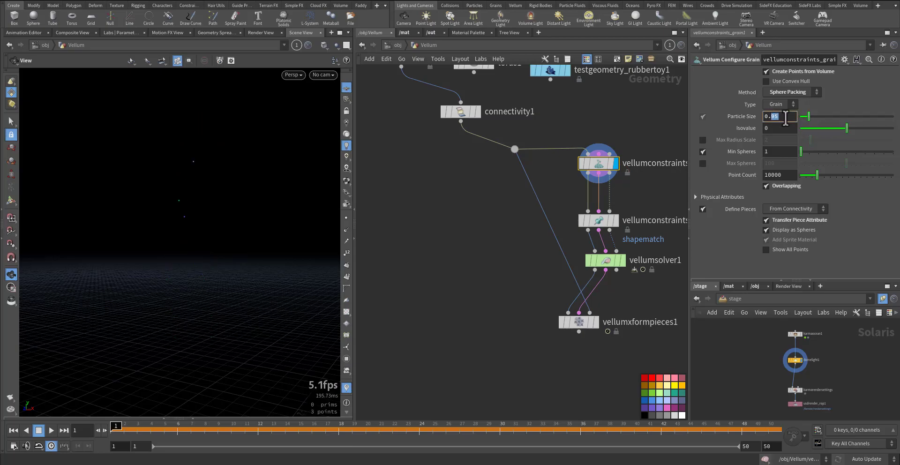
{"action": "key", "text": "Return"}
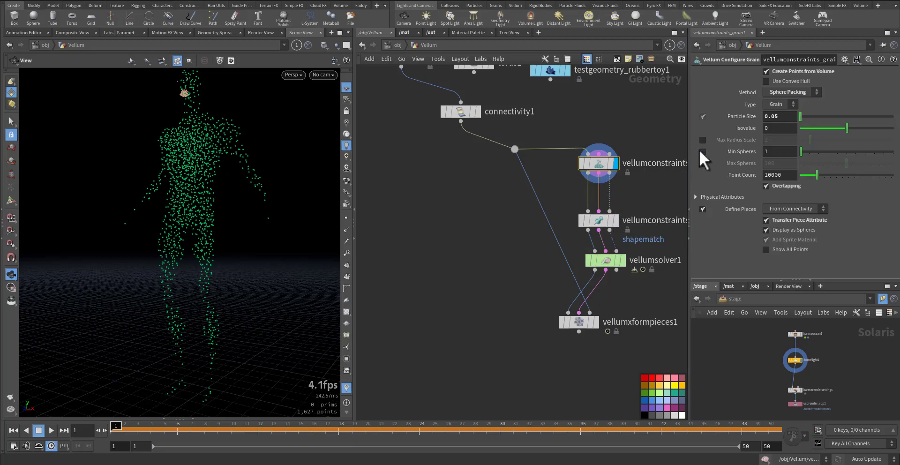
Display the shape match constraints and the Vellum Solver in turn, play the denser grain simulation, and return to the first frame
{"action": "left_click", "coordinate": [609, 220]}
{"action": "middle_click_drag", "start_coordinate": [516, 270], "coordinate": [485, 208]}
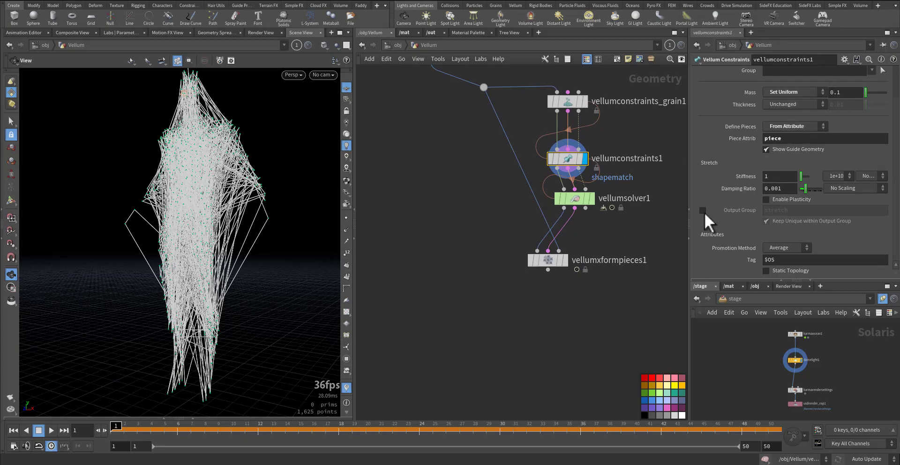
{"action": "left_click", "coordinate": [578, 199]}
{"action": "key", "text": "Up"}
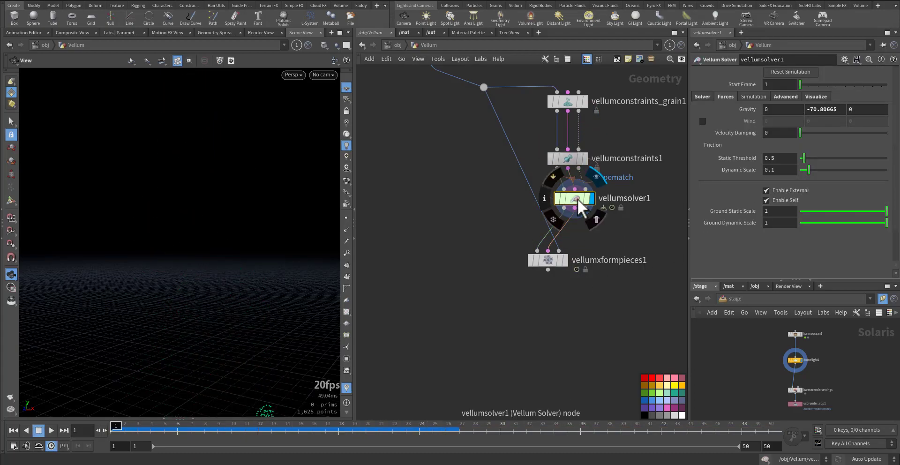
{"action": "key", "text": "ctrl+Up"}
Display the Vellum Transform Pieces node, examine the Tommy pieces falling during playback, and return to the first frame
{"action": "left_click", "coordinate": [566, 261]}
{"action": "right_click_drag", "start_coordinate": [267, 246], "coordinate": [187, 279]}
{"action": "middle_click_drag", "start_coordinate": [204, 281], "coordinate": [176, 250]}
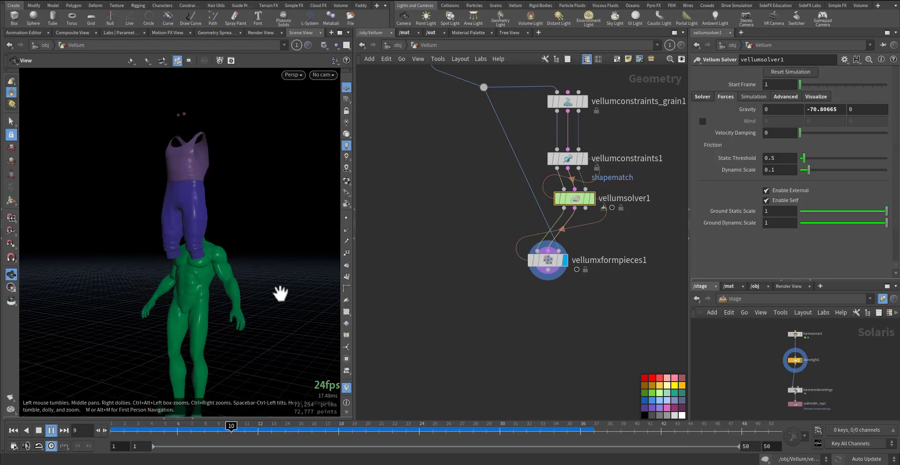
{"action": "key", "text": "ctrl+Up"}
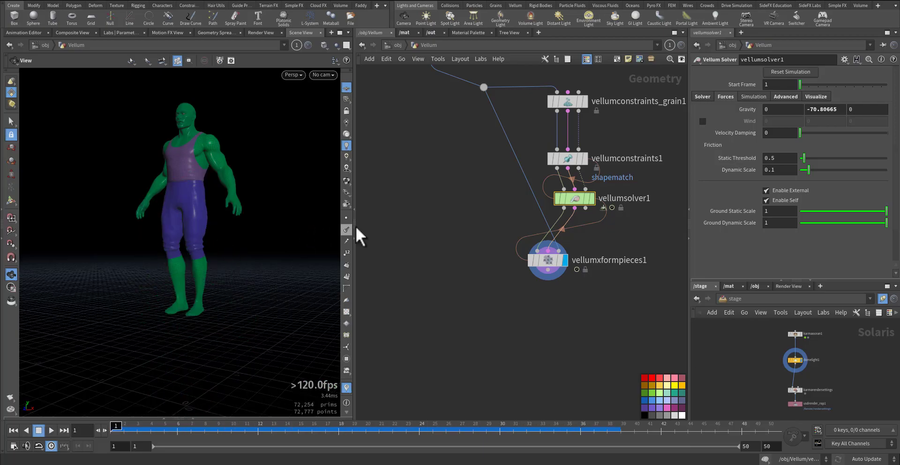
{"action": "middle_click_drag", "start_coordinate": [475, 226], "coordinate": [544, 379]}
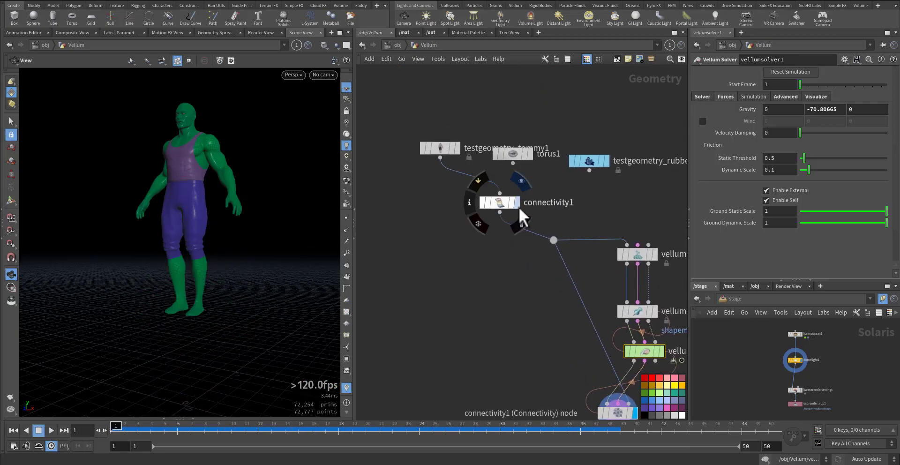
Display the Tommy test geometry, add a Delete node fed by it, and display the Delete node
{"action": "left_click", "coordinate": [457, 149]}
{"action": "left_click", "coordinate": [440, 147]}
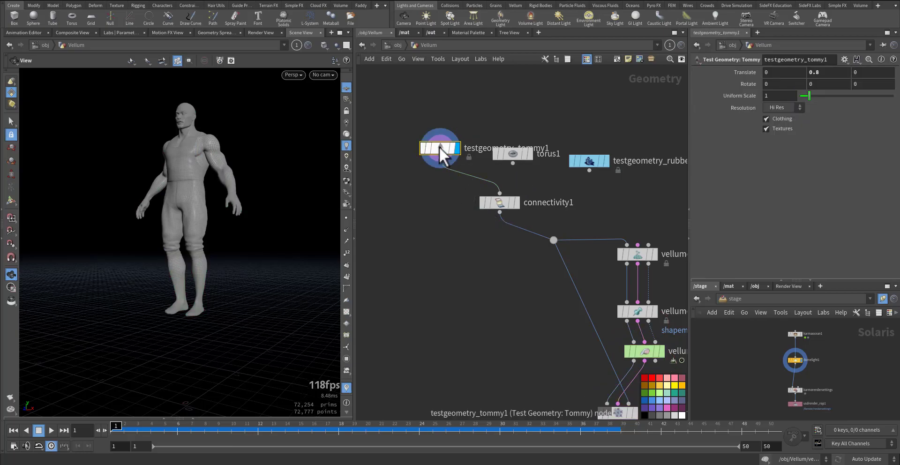
{"action": "key", "text": "Tab"}
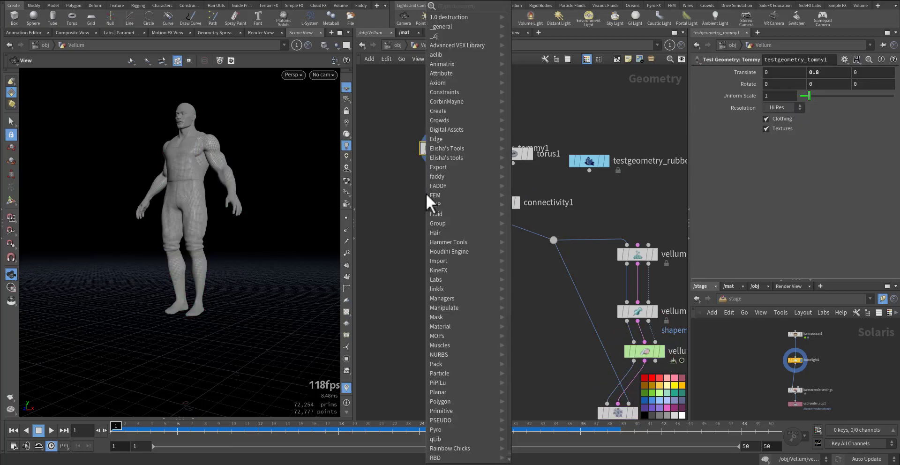
{"action": "type", "text": "bl"}
{"action": "key", "text": "Return"}
{"action": "left_click", "coordinate": [426, 193]}
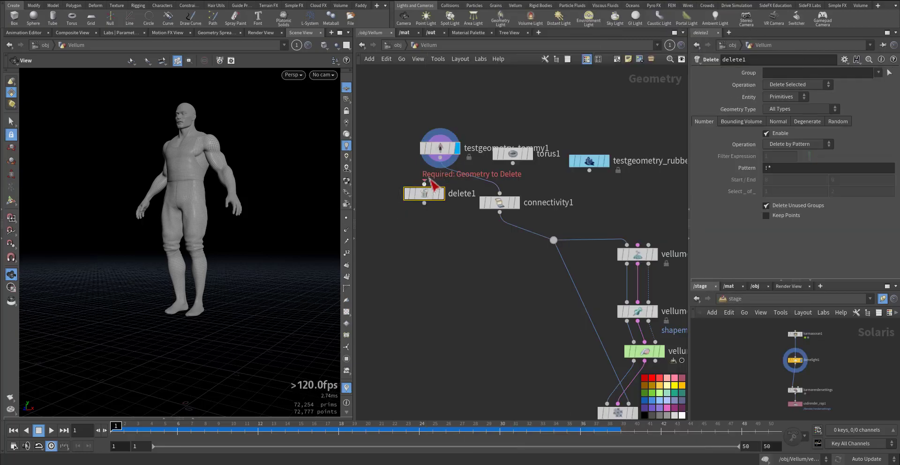
{"action": "left_click", "coordinate": [440, 193]}
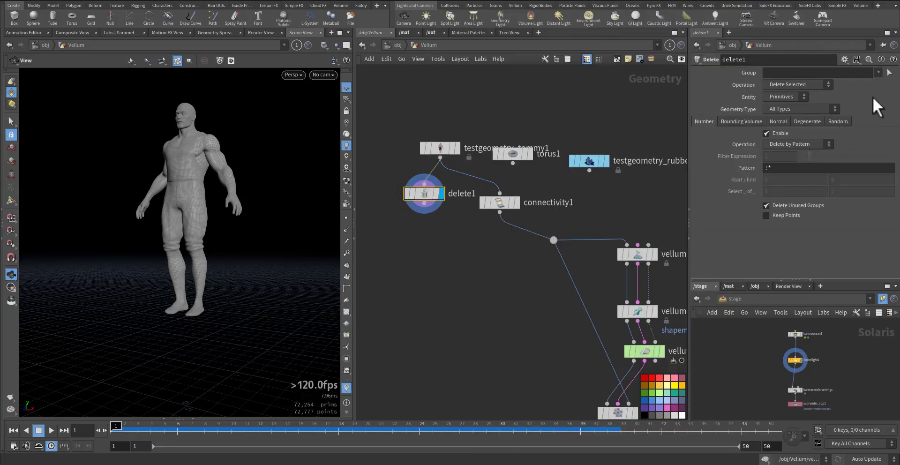
Set the Delete node's group to Tommy's body and its operation to Delete Non-Selected
{"action": "left_click", "coordinate": [889, 72]}
{"action": "left_click", "coordinate": [181, 167]}
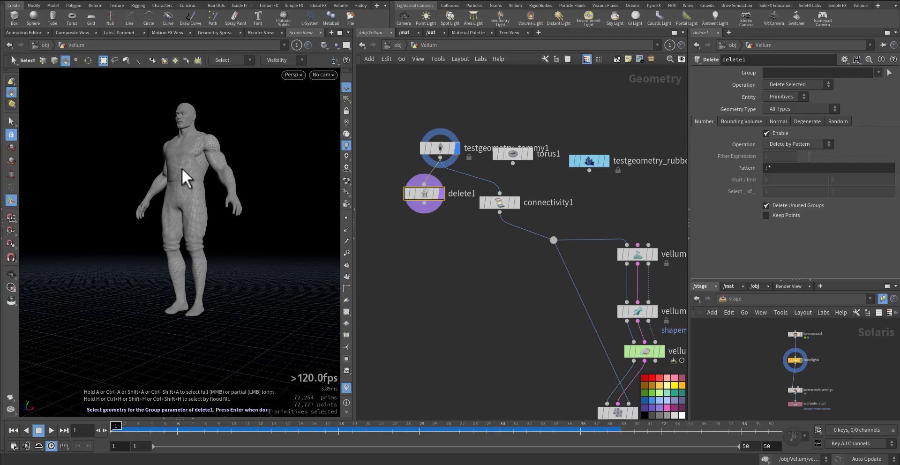
{"action": "key", "text": "9"}
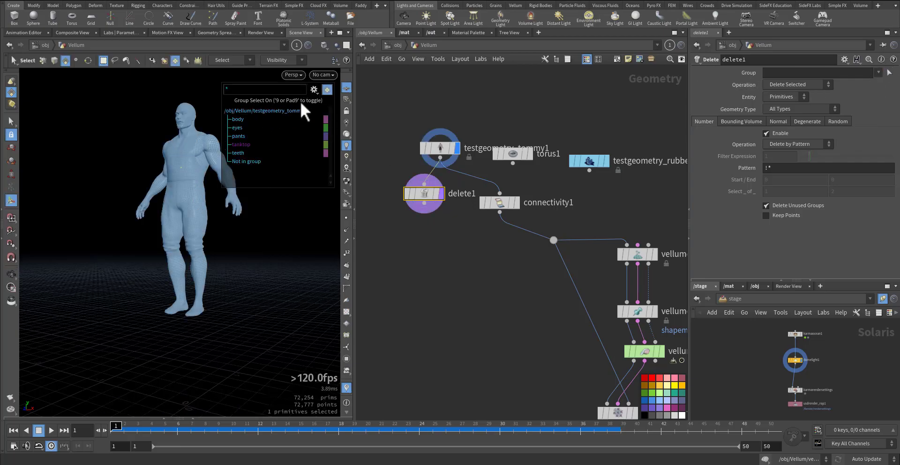
{"action": "left_click", "coordinate": [202, 266]}
{"action": "key", "text": "Return"}
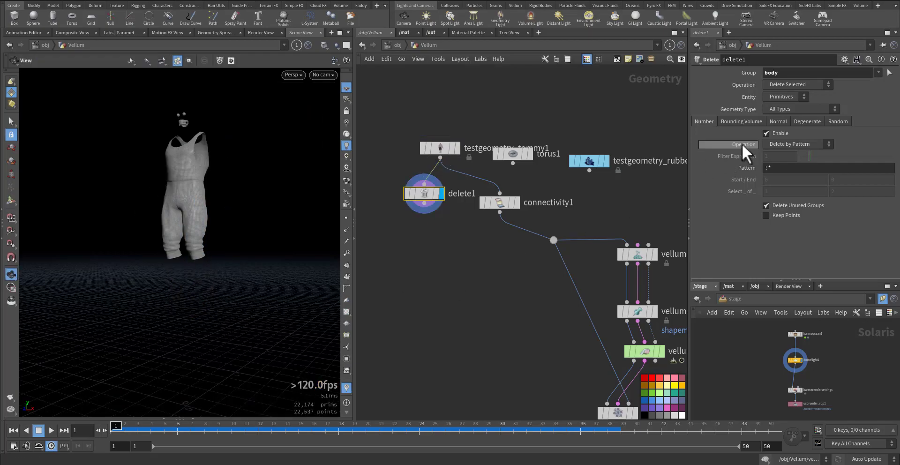
{"action": "left_click", "coordinate": [780, 102]}
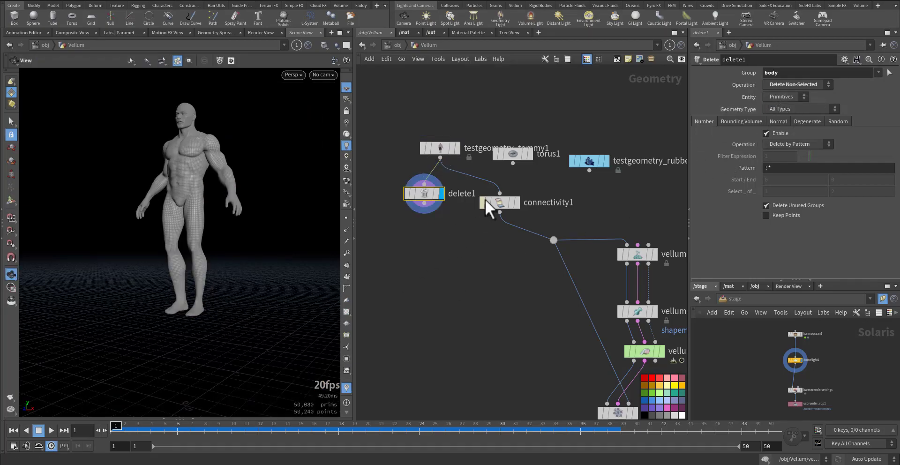
Feed the Delete node into connectivity1 and play the body-only simulation through the Vellum Transform Pieces node, returning to the first frame
{"action": "middle_click_drag", "start_coordinate": [503, 368], "coordinate": [449, 186]}
{"action": "left_click", "coordinate": [577, 231]}
{"action": "left_click", "coordinate": [564, 229]}
{"action": "key", "text": "Up"}
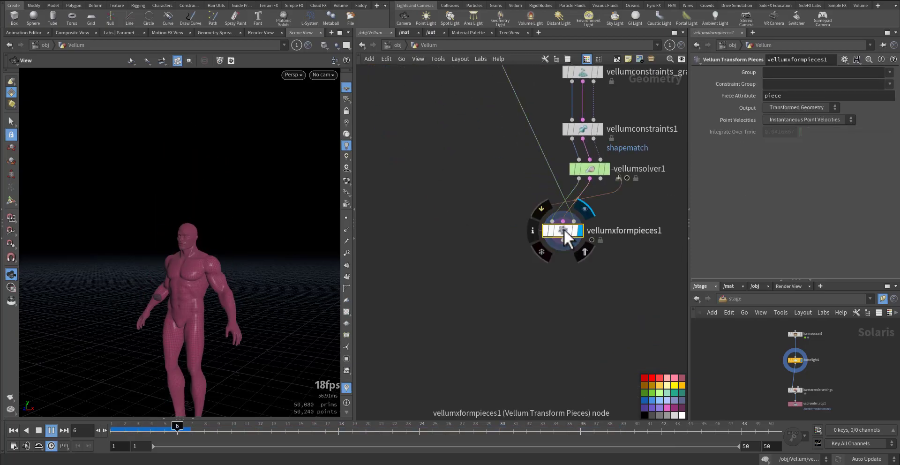
{"action": "key", "text": "ctrl+Up"}
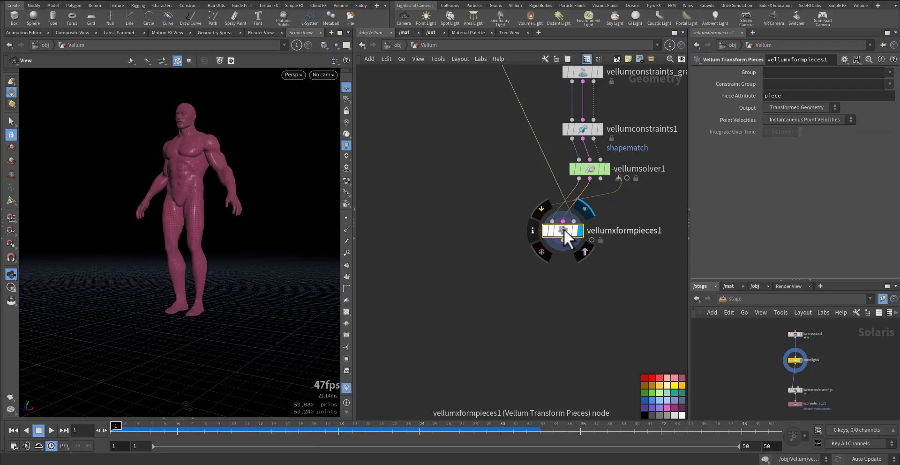
Switch the Delete node's operation to Delete Selected and play the simulation of the pieces without the body, returning to the first frame
{"action": "middle_click_drag", "start_coordinate": [471, 108], "coordinate": [496, 236]}
{"action": "left_click", "coordinate": [396, 139]}
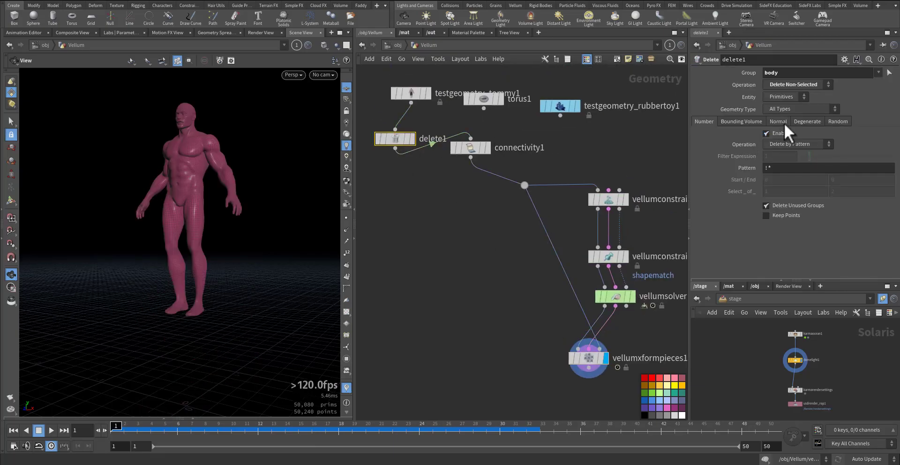
{"action": "left_click", "coordinate": [785, 84]}
{"action": "left_click", "coordinate": [783, 95]}
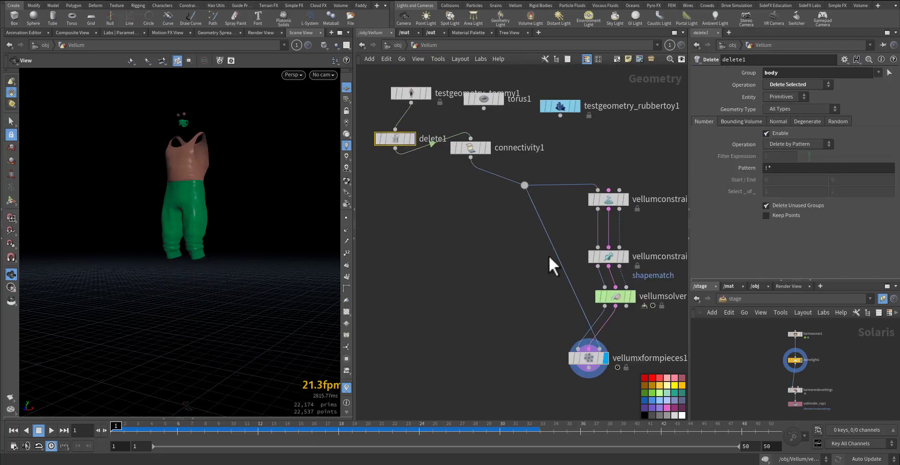
{"action": "middle_click_drag", "start_coordinate": [542, 263], "coordinate": [485, 190]}
{"action": "key", "text": "Up"}
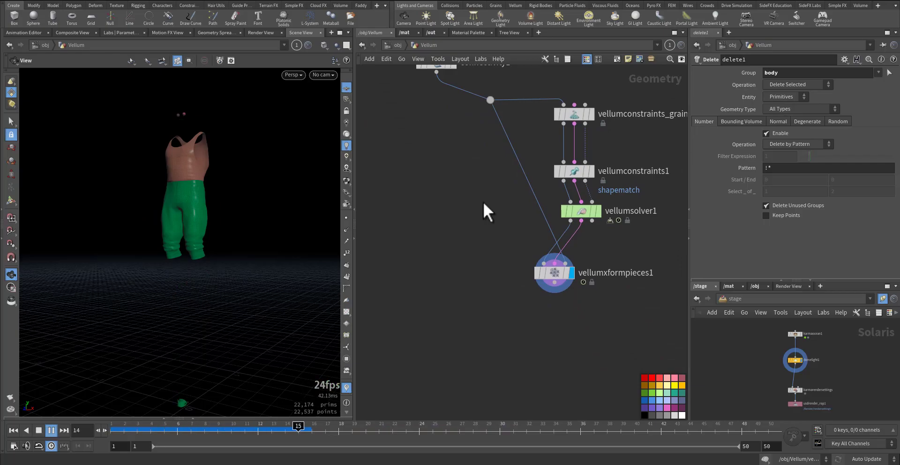
{"action": "key", "text": "ctrl+Up"}
{"action": "key", "text": "Up"}
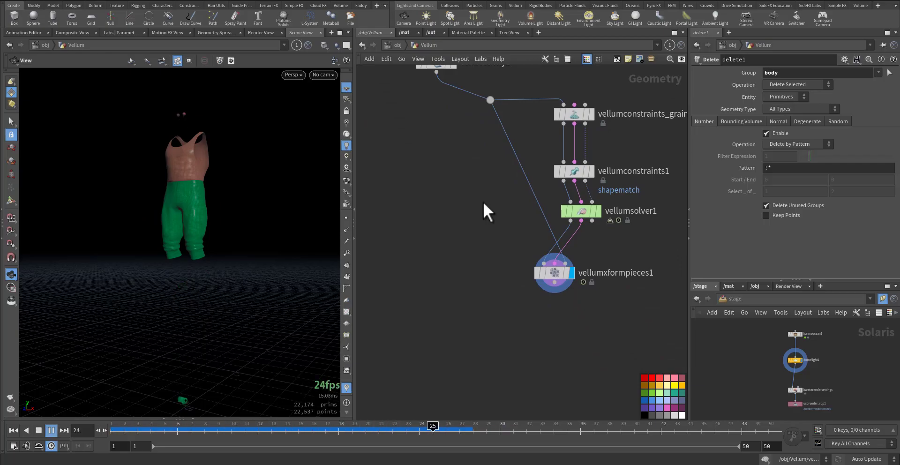
{"action": "key", "text": "ctrl+Up"}
Extend the Delete node's group to body, pants and tanktop, and set the operation to Delete Non-Selected
{"action": "middle_click_drag", "start_coordinate": [489, 176], "coordinate": [528, 270]}
{"action": "left_click", "coordinate": [417, 147]}
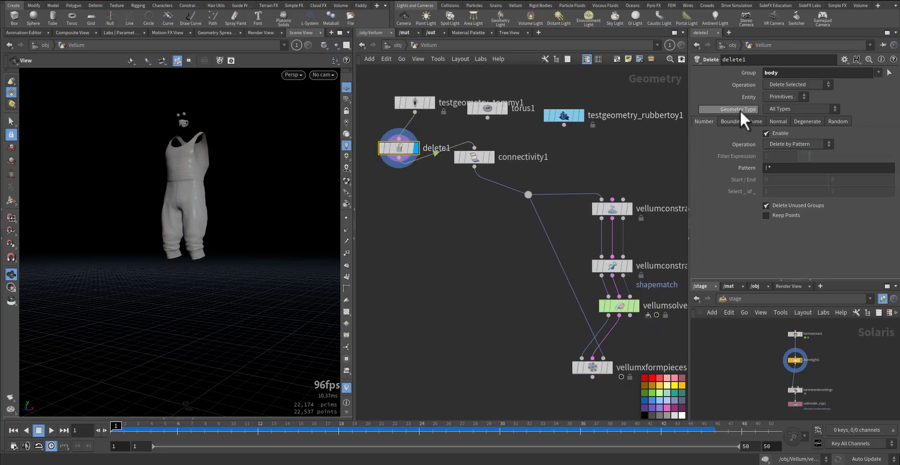
{"action": "left_click", "coordinate": [890, 73]}
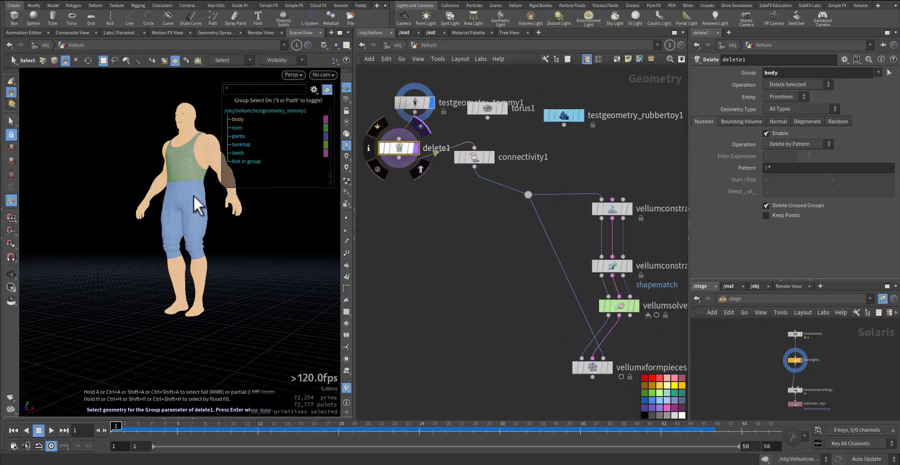
{"action": "left_click", "coordinate": [190, 174], "text": "shift"}
{"action": "key", "text": "Return"}
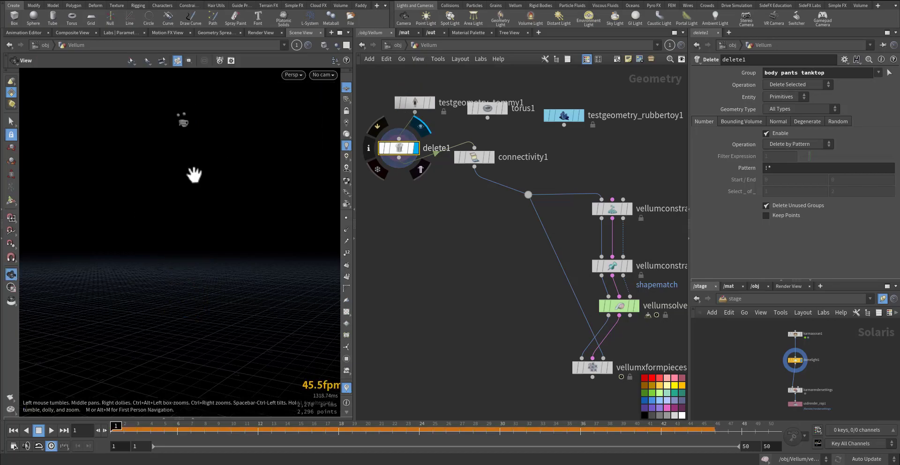
{"action": "left_click", "coordinate": [791, 84]}
{"action": "left_click", "coordinate": [792, 103]}
Display the Vellum Transform Pieces node and play the simulation of the body, pants and tanktop, returning to the first frame
{"action": "middle_click_drag", "start_coordinate": [438, 285], "coordinate": [414, 223]}
{"action": "key", "text": "r"}
{"action": "key", "text": "Up"}
{"action": "key", "text": "ctrl+Up"}
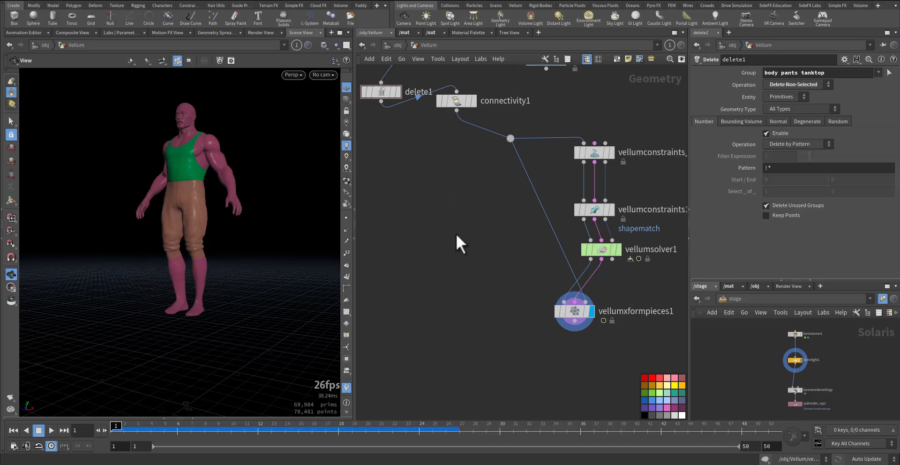
Reselect the Delete node's group in the viewport so it contains only the tanktop
{"action": "middle_click_drag", "start_coordinate": [427, 142], "coordinate": [445, 202]}
{"action": "left_click", "coordinate": [889, 72]}
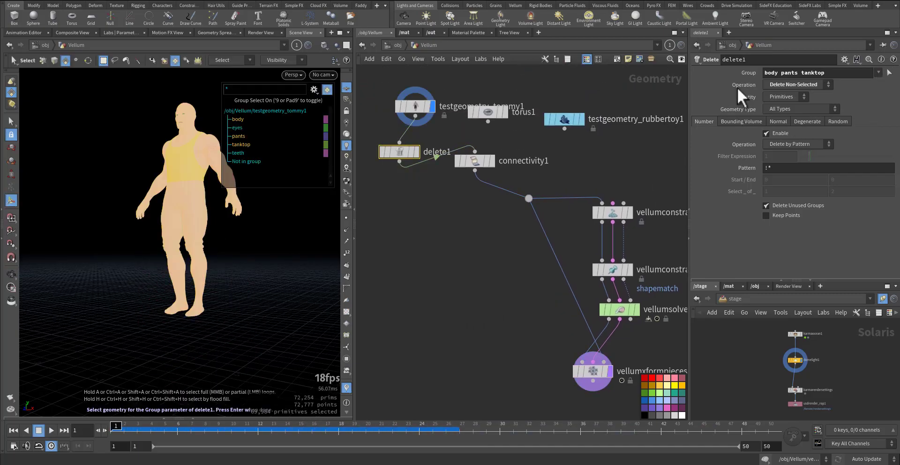
{"action": "left_click", "coordinate": [194, 171]}
{"action": "key", "text": "Return"}
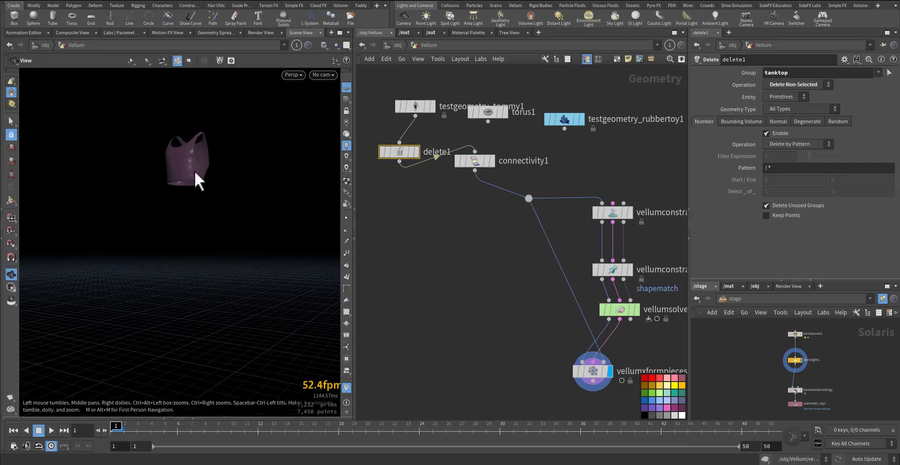
Examine the tanktop's thin surface and open armhole up close at the Vellum Transform Pieces node
{"action": "middle_click_drag", "start_coordinate": [478, 294], "coordinate": [466, 255]}
{"action": "left_click", "coordinate": [581, 332]}
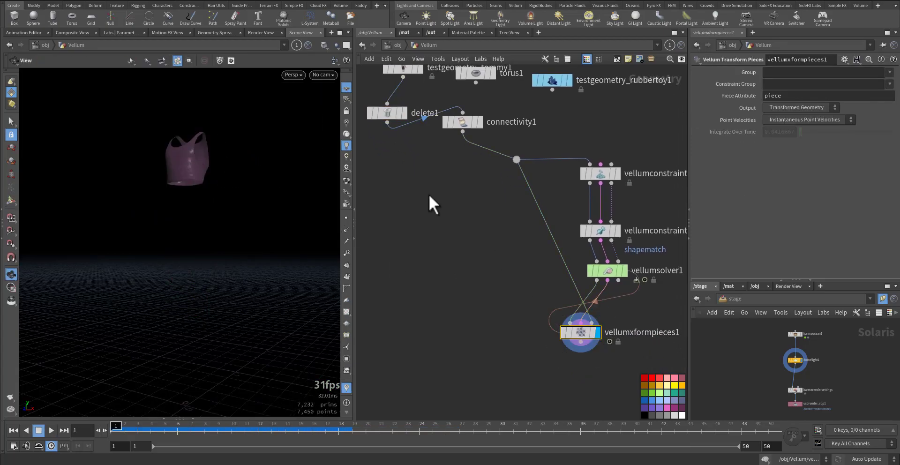
{"action": "right_click_drag", "start_coordinate": [197, 170], "coordinate": [383, 108]}
{"action": "left_click_drag", "start_coordinate": [232, 126], "coordinate": [270, 170]}
{"action": "right_click_drag", "start_coordinate": [199, 165], "coordinate": [269, 147]}
{"action": "mouse_move", "coordinate": [269, 146]}
{"action": "left_mouse_down"}
{"action": "mouse_move", "coordinate": [253, 145]}
{"action": "mouse_move", "coordinate": [274, 129]}
{"action": "mouse_move", "coordinate": [272, 114]}
{"action": "mouse_move", "coordinate": [233, 121]}
{"action": "mouse_move", "coordinate": [235, 137]}
{"action": "mouse_move", "coordinate": [279, 151]}
{"action": "left_mouse_up"}
Insert a PolyExtrude node after connectivity1 with Output Back enabled and set its distance to 0.02
{"action": "key", "text": "Tab"}
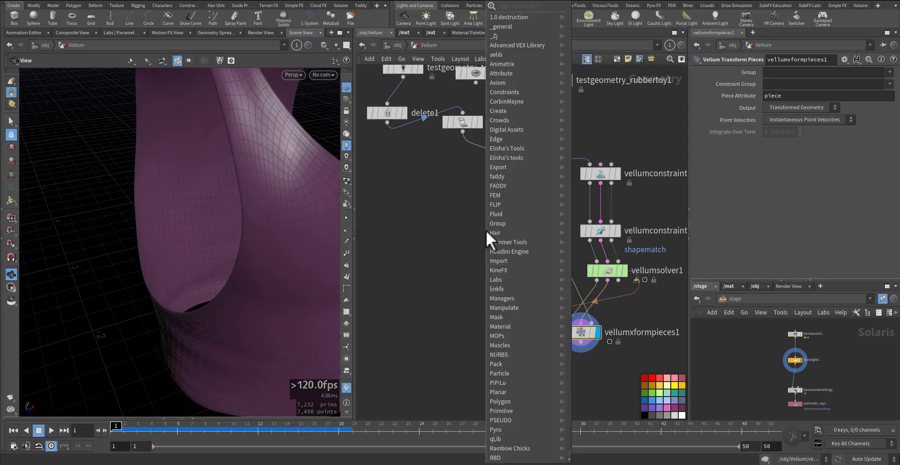
{"action": "type", "text": "pextr"}
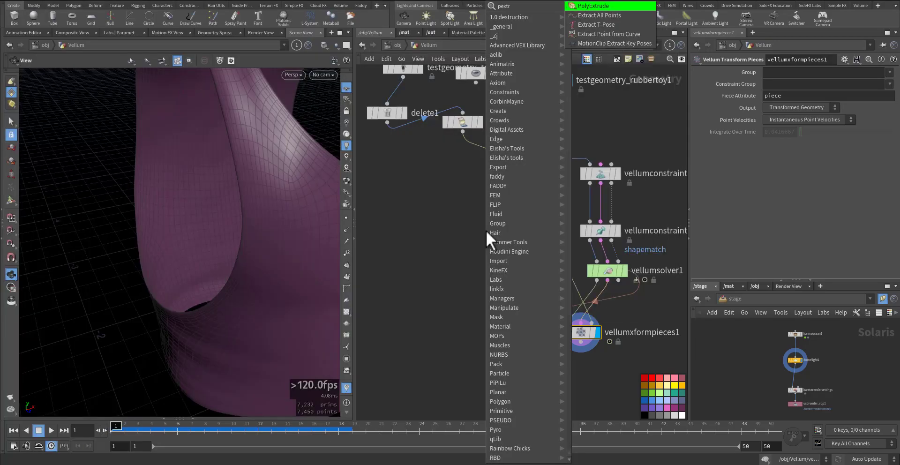
{"action": "key", "text": "Return"}
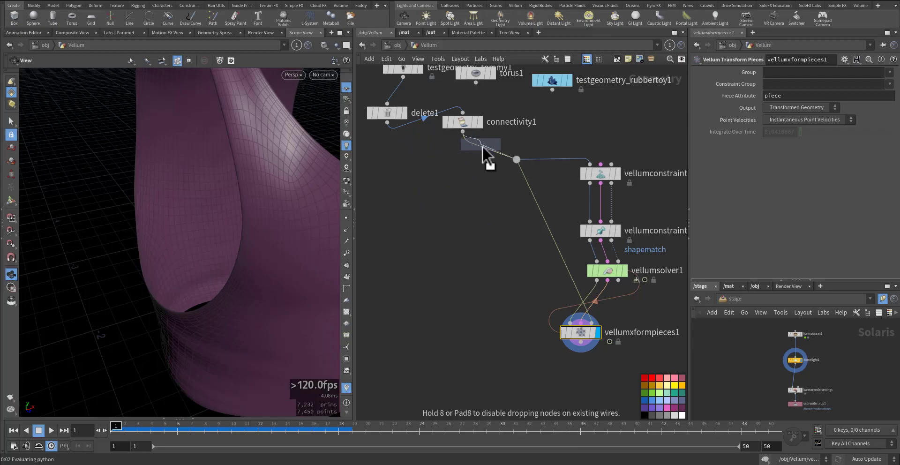
{"action": "left_click", "coordinate": [480, 145]}
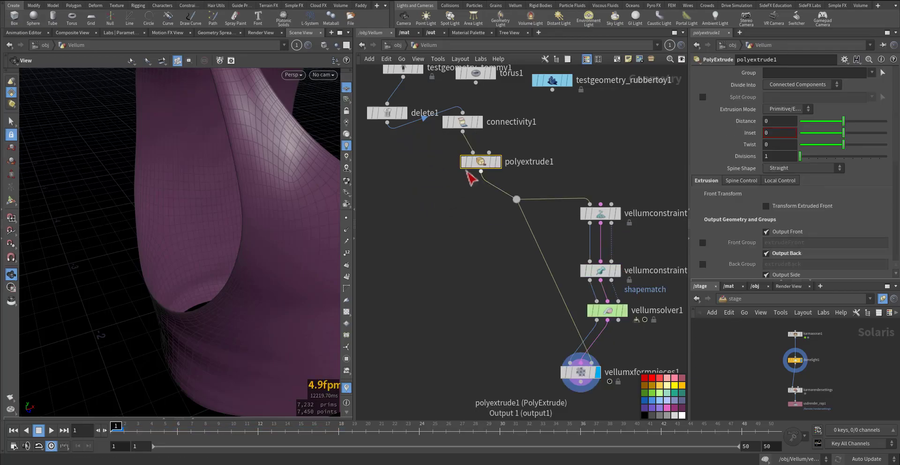
{"action": "left_click", "coordinate": [848, 120]}
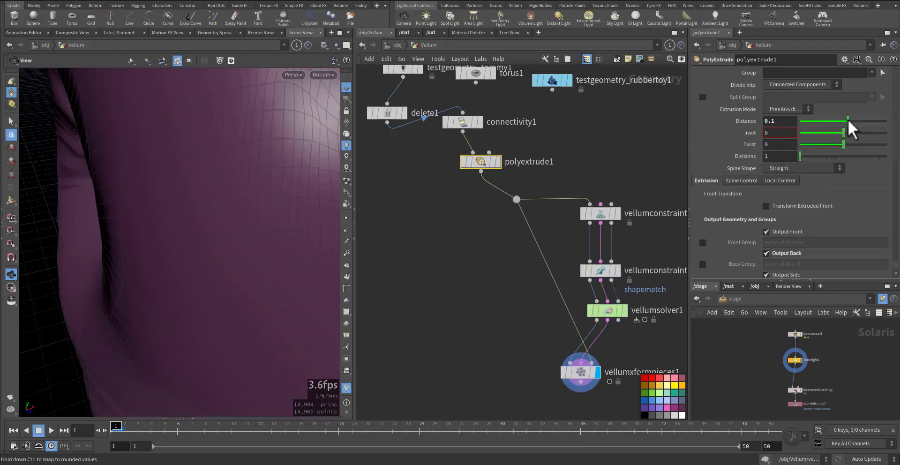
{"action": "left_click", "coordinate": [775, 125]}
{"action": "type", "text": "0.02"}
{"action": "key", "text": "Return"}
Frame the extruded tanktop, play the simulation, and return to the first frame
{"action": "middle_click_drag", "start_coordinate": [461, 317], "coordinate": [440, 227]}
{"action": "right_click_drag", "start_coordinate": [214, 231], "coordinate": [141, 246]}
{"action": "middle_click_drag", "start_coordinate": [209, 239], "coordinate": [111, 167]}
{"action": "key", "text": "Up"}
{"action": "key", "text": "ctrl+Up"}
Check the Vellum Solver's output for grain points and compare it with the PolyExtrude node's geometry
{"action": "left_click", "coordinate": [602, 221]}
{"action": "left_click", "coordinate": [593, 228]}
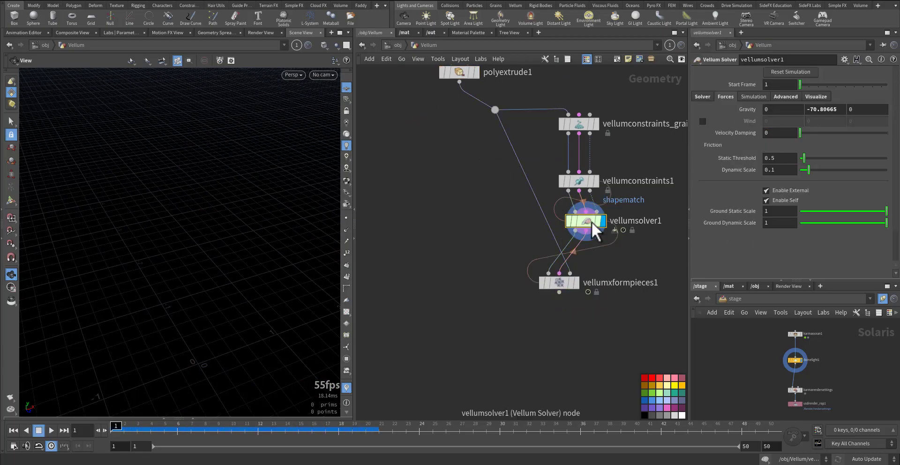
{"action": "left_click_drag", "start_coordinate": [287, 207], "coordinate": [329, 192]}
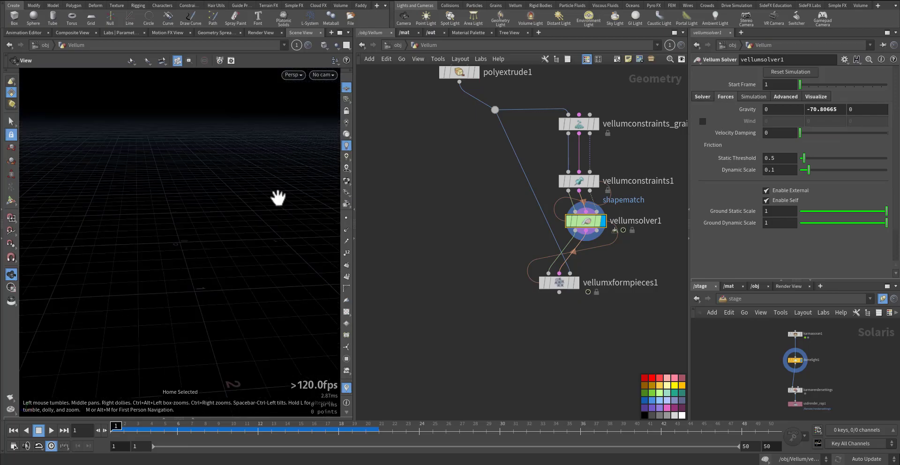
{"action": "left_click", "coordinate": [565, 124]}
{"action": "middle_click_drag", "start_coordinate": [564, 125], "coordinate": [547, 195]}
{"action": "left_click", "coordinate": [461, 142]}
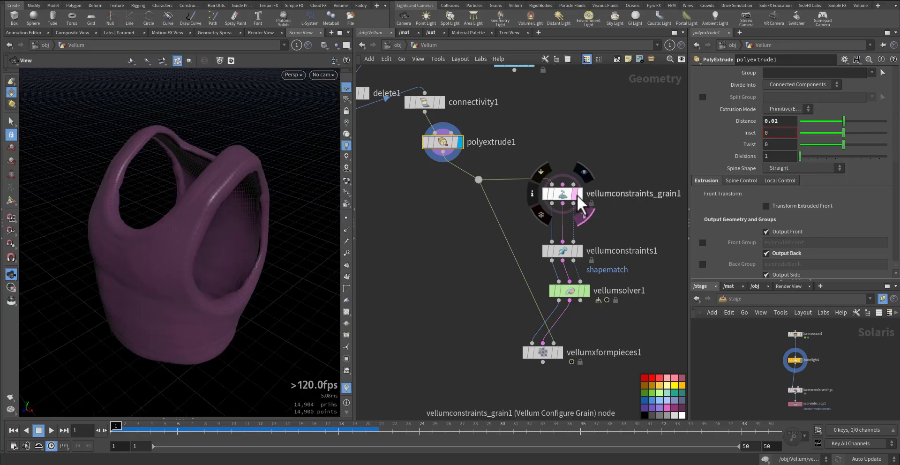
Display the grain node and set its particle size to 0.01
{"action": "left_click", "coordinate": [579, 193]}
{"action": "left_click", "coordinate": [572, 196]}
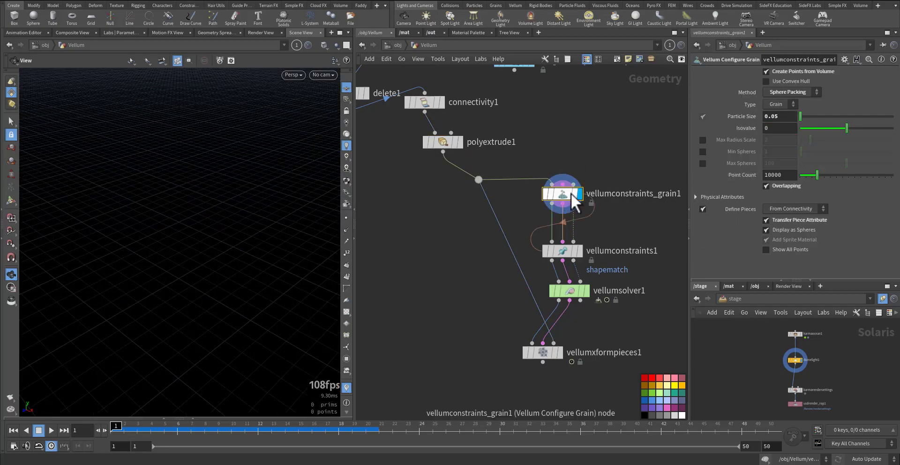
{"action": "middle_click", "coordinate": [750, 119], "text": "ctrl"}
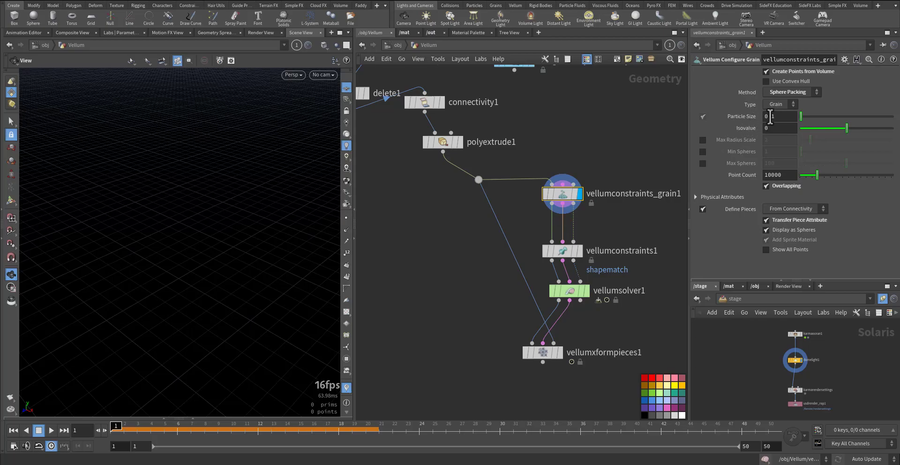
{"action": "double_click", "coordinate": [790, 116]}
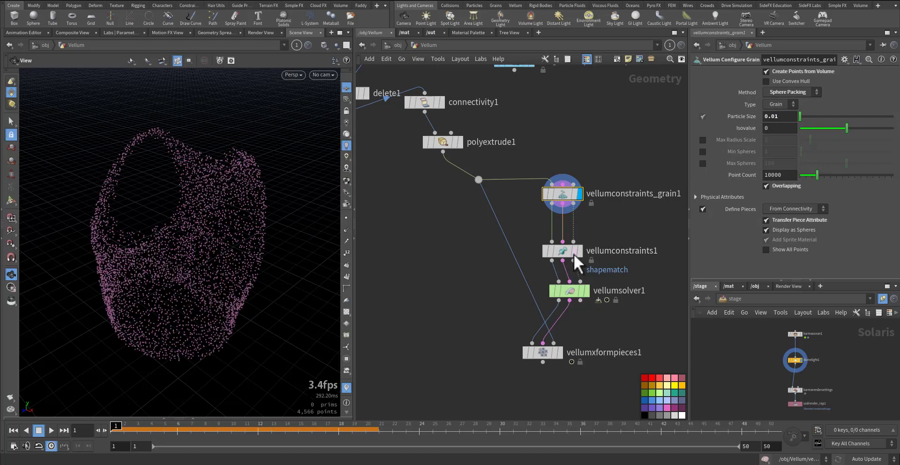
Display the shape match constraints and Vellum Transform Pieces nodes, play the tanktop simulation, and return to the first frame
{"action": "left_click", "coordinate": [579, 251]}
{"action": "left_click", "coordinate": [561, 350]}
{"action": "left_click", "coordinate": [530, 349]}
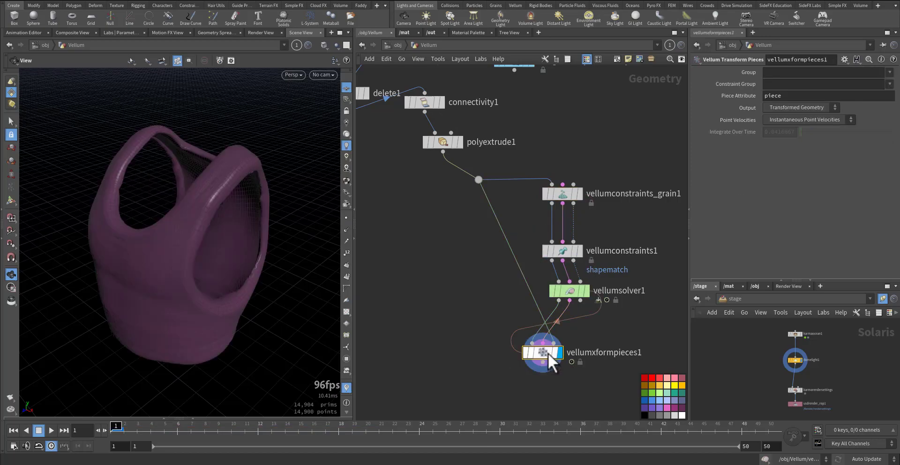
{"action": "right_click_drag", "start_coordinate": [108, 375], "coordinate": [219, 291]}
{"action": "middle_click_drag", "start_coordinate": [218, 291], "coordinate": [173, 207]}
{"action": "key", "text": "Up"}
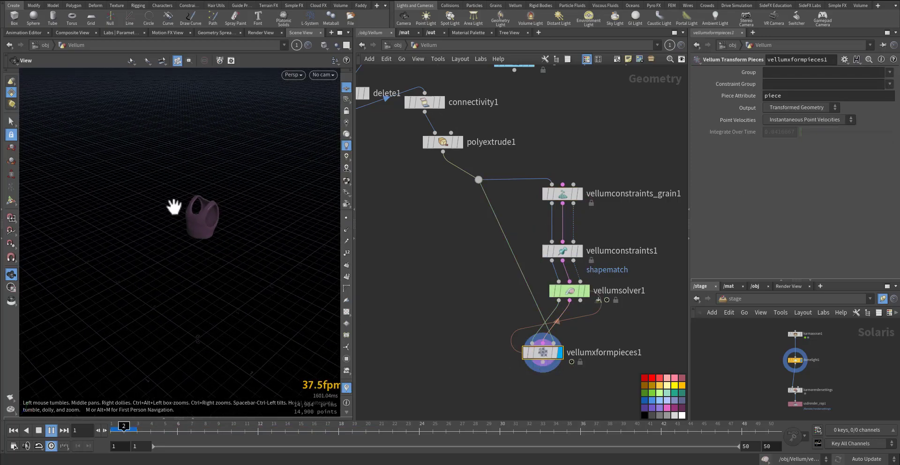
{"action": "key", "text": "ctrl+Up"}
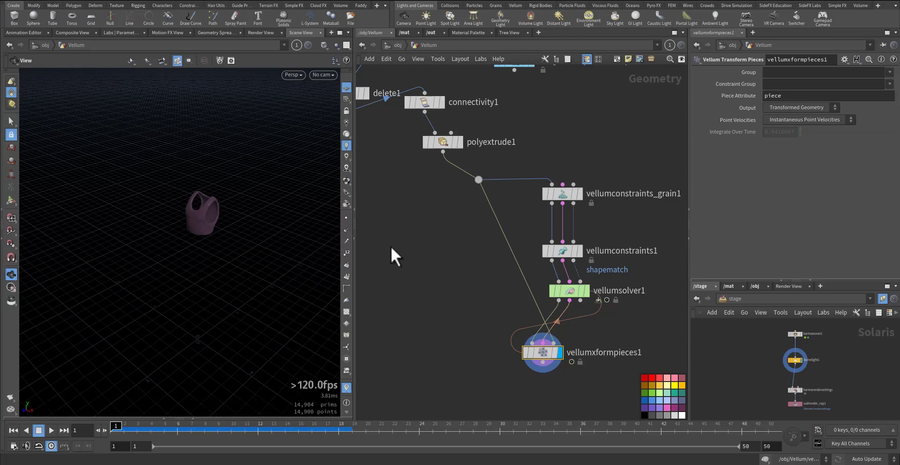
Bypass the Delete node, play the simulation on the complete Tommy model, and return to the first frame
{"action": "middle_click_drag", "start_coordinate": [375, 169], "coordinate": [489, 238]}
{"action": "mouse_move", "coordinate": [458, 155]}
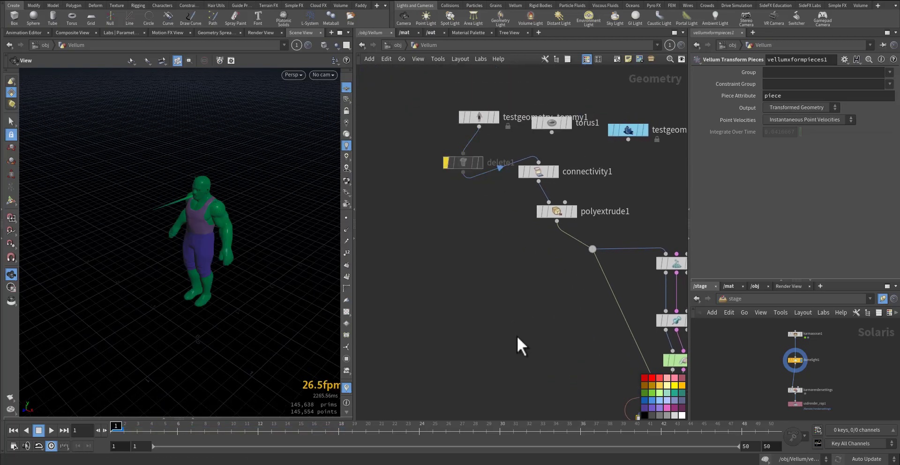
{"action": "middle_click_drag", "start_coordinate": [514, 336], "coordinate": [475, 262]}
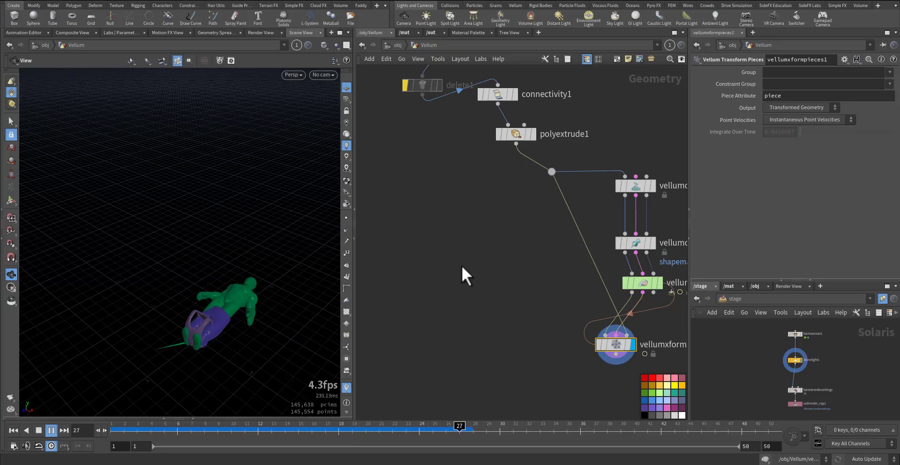
{"action": "key", "text": "ctrl+Up"}
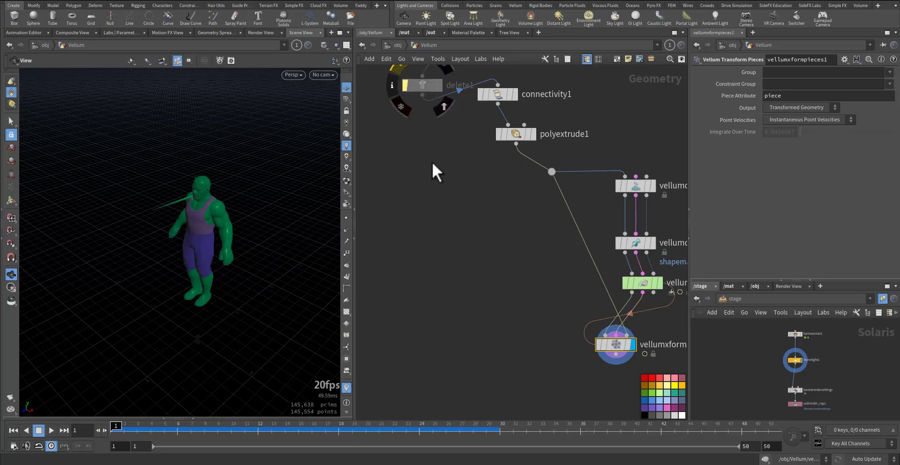
Re-enable the Delete node and reselect its group from Tommy's geometry as body and eyes
{"action": "middle_click_drag", "start_coordinate": [429, 167], "coordinate": [420, 209]}
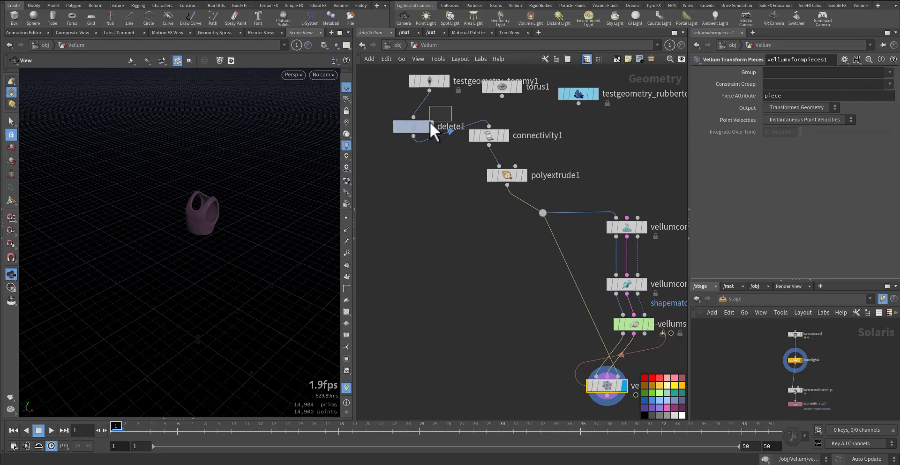
{"action": "left_click", "coordinate": [429, 123]}
{"action": "left_click", "coordinate": [889, 73]}
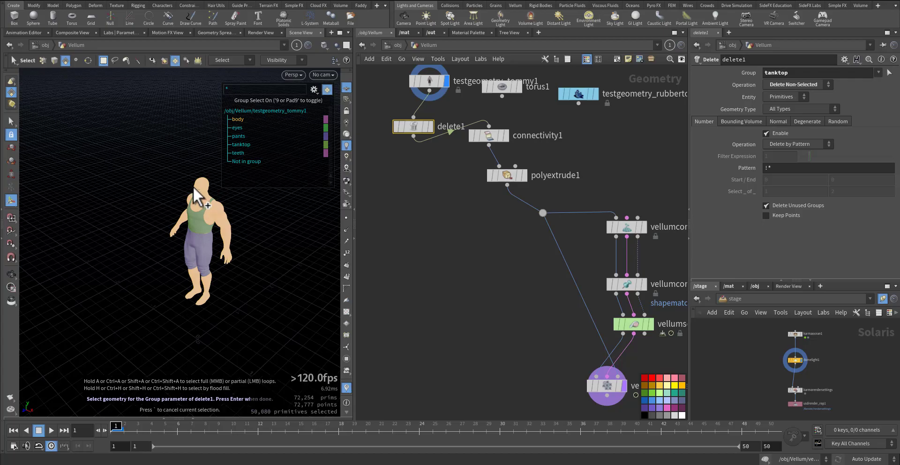
{"action": "left_click", "coordinate": [204, 206], "text": "shift"}
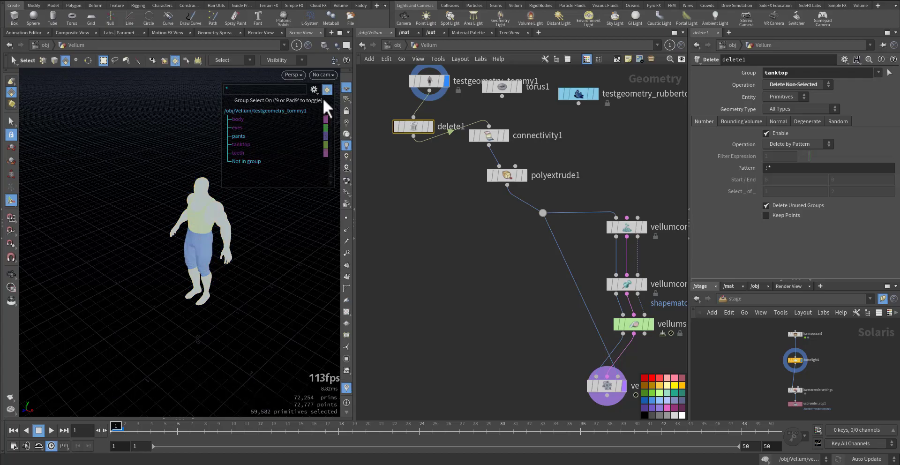
{"action": "mouse_move", "coordinate": [204, 184]}
{"action": "left_mouse_down", "text": "alt"}
{"action": "mouse_move", "coordinate": [170, 169]}
{"action": "mouse_move", "coordinate": [208, 188]}
{"action": "left_mouse_up", "text": "alt"}
{"action": "key", "text": "Return"}
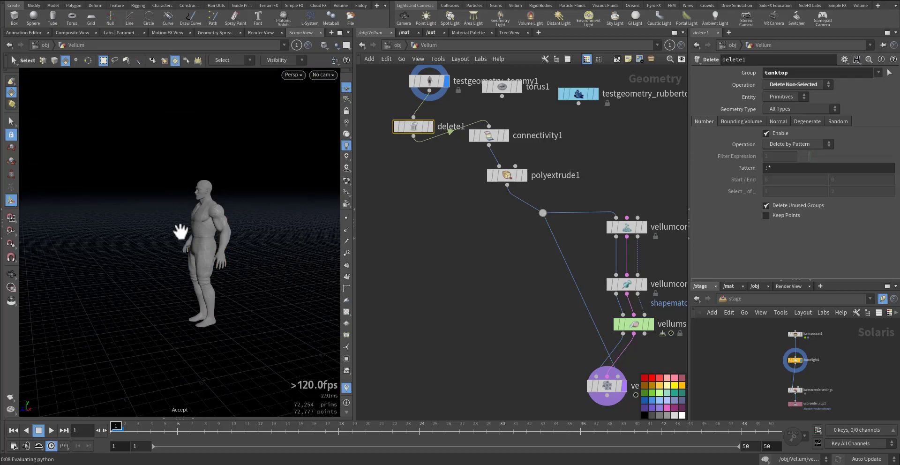
Display the Delete node and set its operation to Delete Selected
{"action": "left_click", "coordinate": [431, 127]}
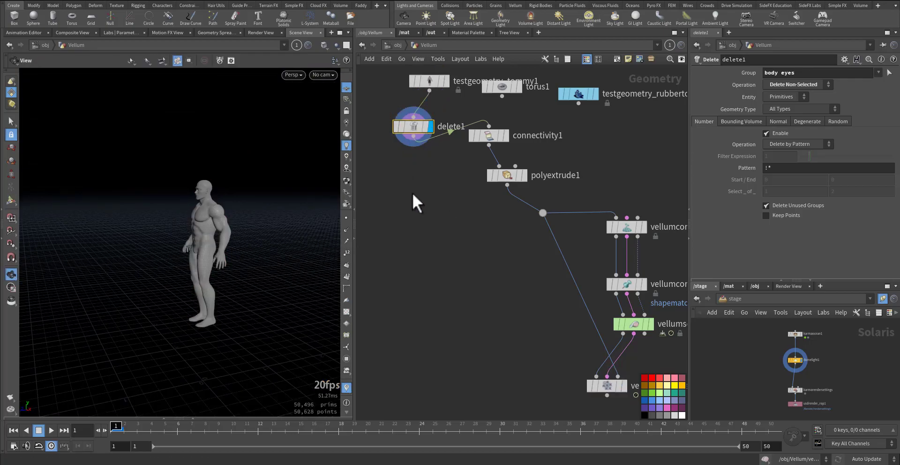
{"action": "left_click", "coordinate": [782, 83]}
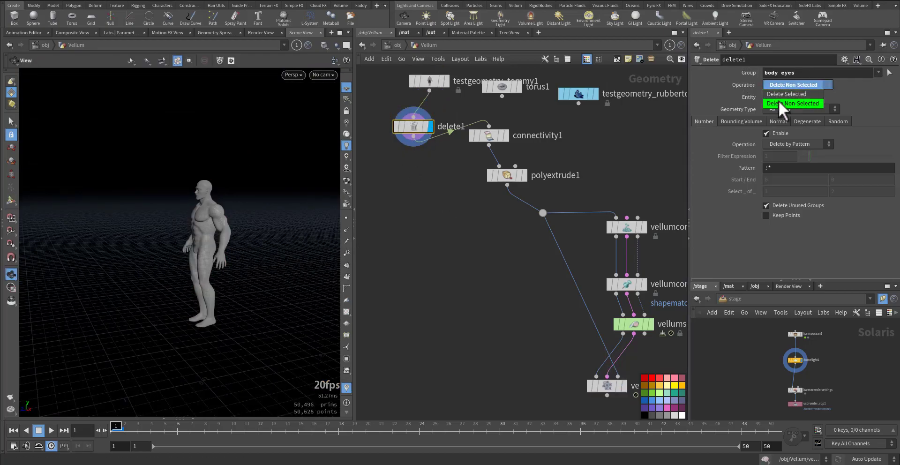
{"action": "left_click", "coordinate": [780, 97]}
Display the Vellum Transform Pieces node, play the simulation of the remaining clothing pieces, and return to the first frame
{"action": "middle_click_drag", "start_coordinate": [408, 291], "coordinate": [388, 249]}
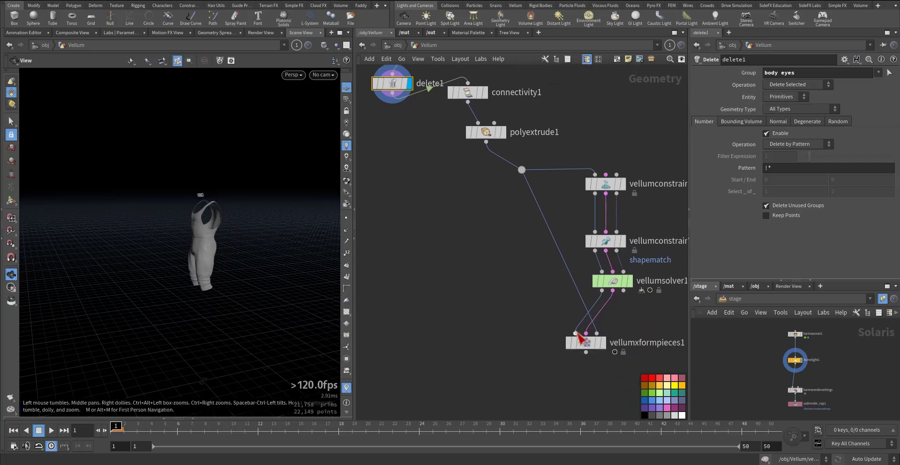
{"action": "key", "text": "r"}
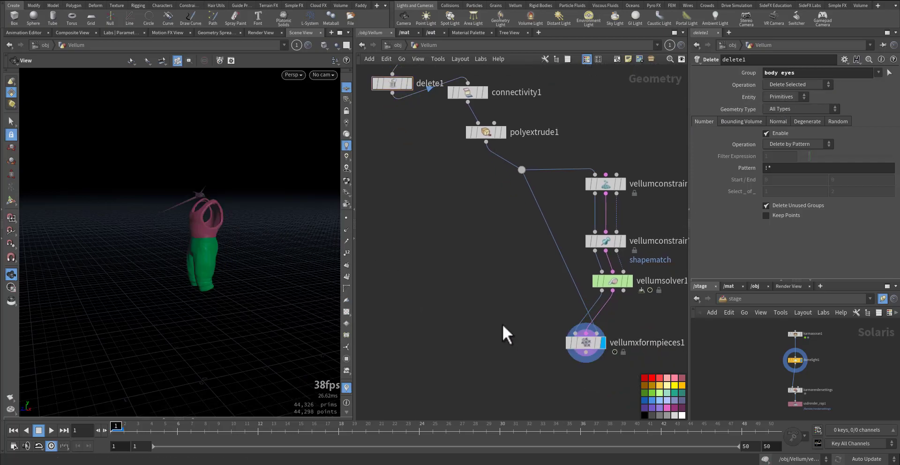
{"action": "key", "text": "Up"}
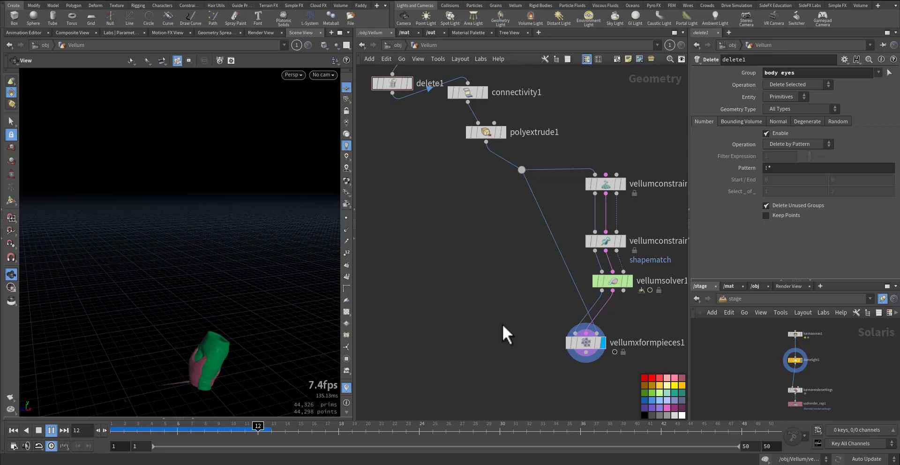
{"action": "key", "text": "ctrl+Up"}
{"action": "key", "text": "Up"}
{"action": "key", "text": "ctrl+Up"}
Examine the finished node network, from the source geometry through the grain and shape match constraints to Vellum Transform Pieces
{"action": "middle_click_drag", "start_coordinate": [527, 327], "coordinate": [412, 317]}
{"action": "scroll", "coordinate": [430, 304], "scroll_direction": "up", "scroll_amount": 3}
{"action": "middle_click_drag", "start_coordinate": [580, 300], "coordinate": [554, 315]}
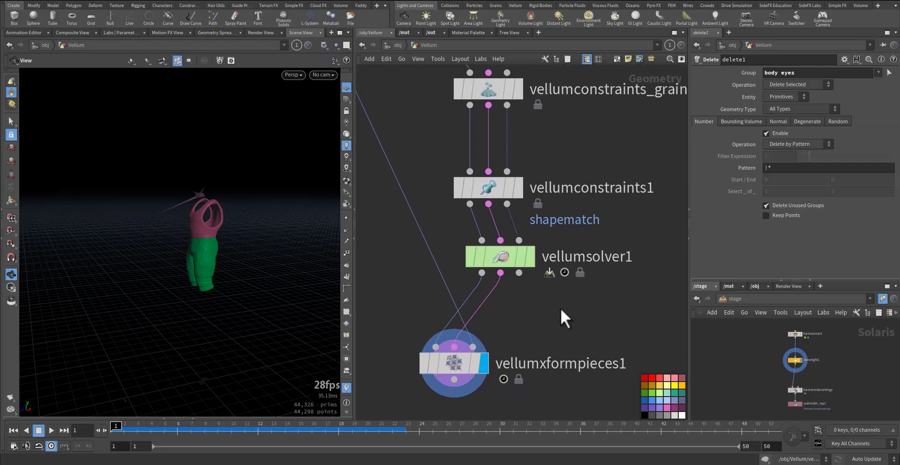
{"action": "middle_click_drag", "start_coordinate": [572, 249], "coordinate": [572, 297]}
{"action": "middle_click_drag", "start_coordinate": [589, 190], "coordinate": [540, 239]}
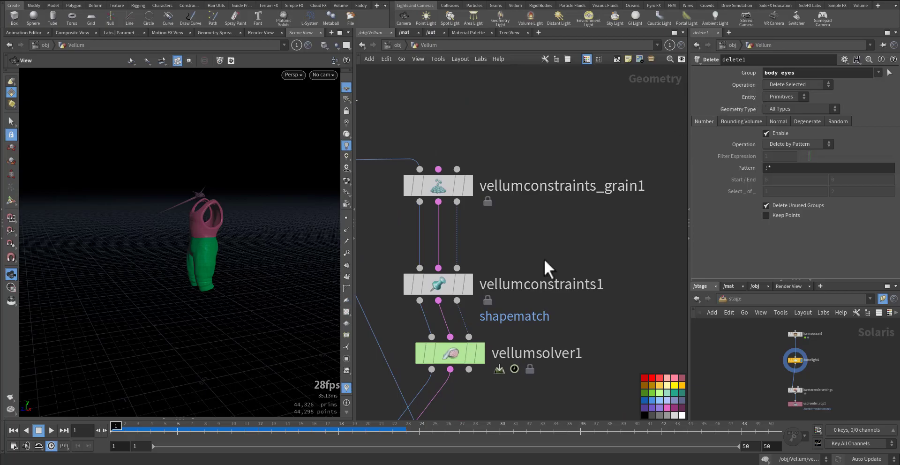
{"action": "middle_click_drag", "start_coordinate": [488, 172], "coordinate": [552, 239]}
{"action": "scroll", "coordinate": [553, 239], "scroll_direction": "down", "scroll_amount": 3}
{"action": "scroll", "coordinate": [552, 239], "scroll_direction": "down", "scroll_amount": 8}
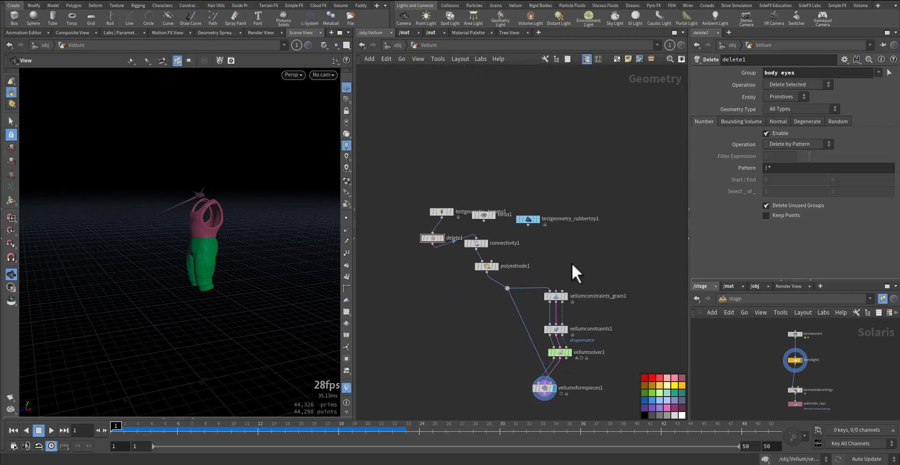
{"action": "scroll", "coordinate": [579, 244], "scroll_direction": "up", "scroll_amount": 6}
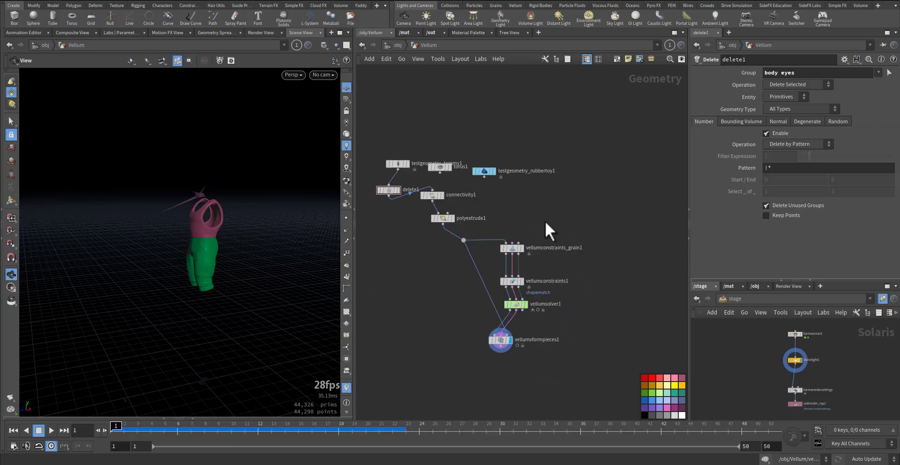
{"action": "middle_click_drag", "start_coordinate": [545, 221], "coordinate": [591, 237]}
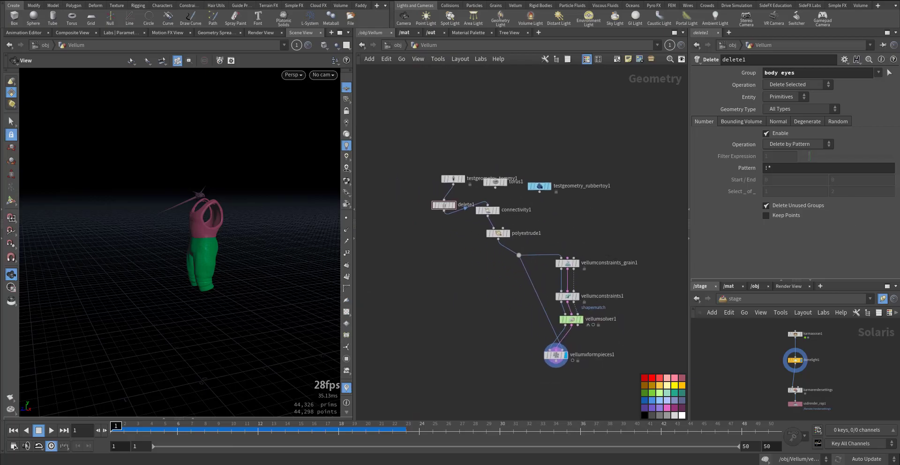